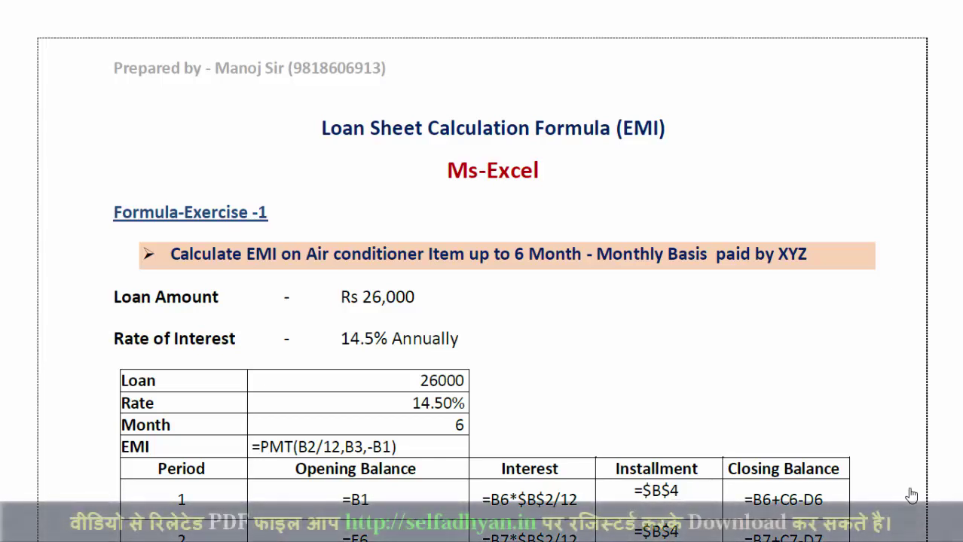
- Scroll the Word formula table down to periods 5 and 6, then switch to Excel's Book3
drag(812, 424, 790, 337)
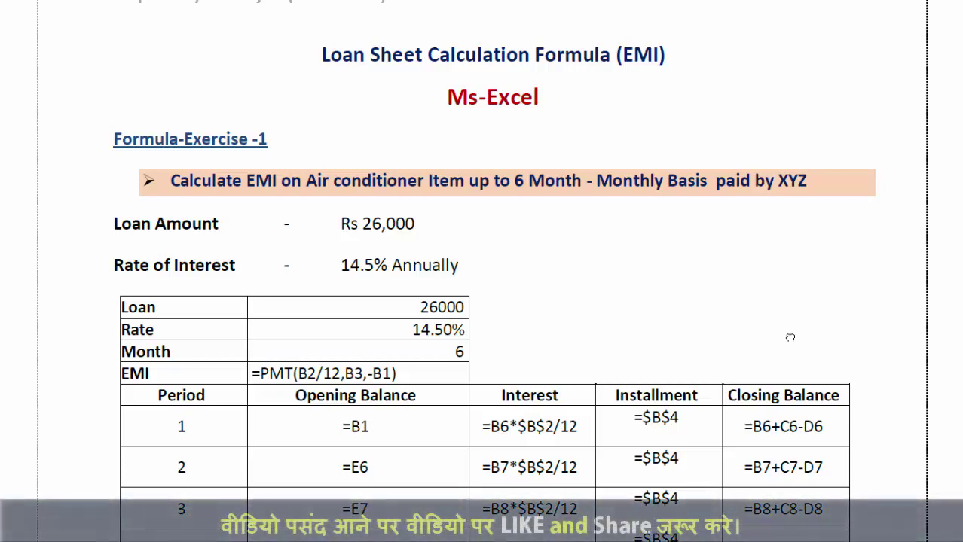
scroll(711, 367, up, 1)
scroll(750, 295, down, 1)
scroll(750, 295, down, 1)
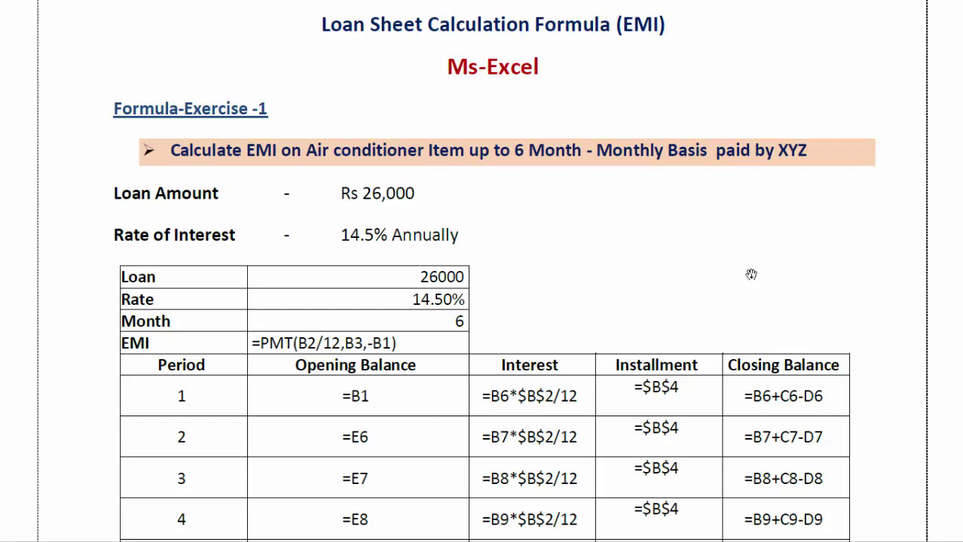
scroll(511, 250, down, 3)
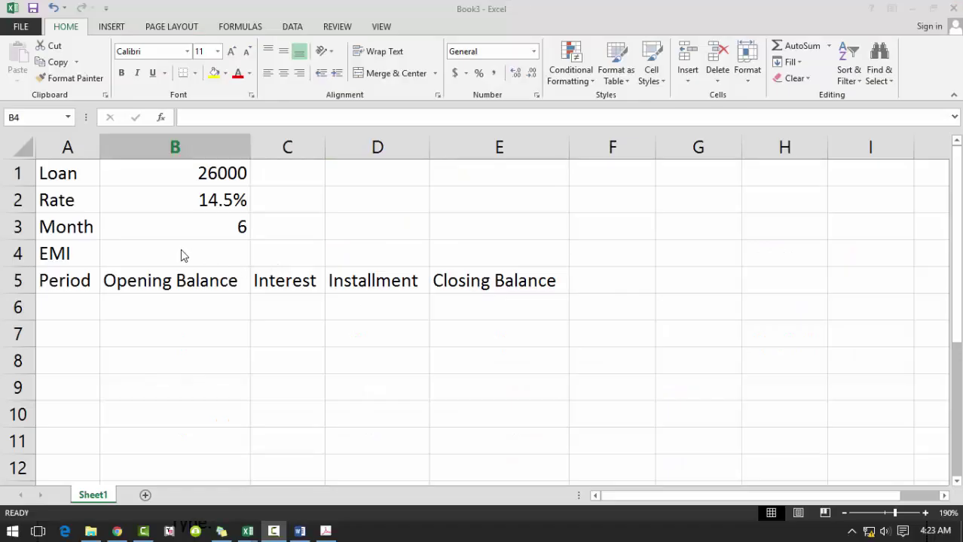
click(181, 252)
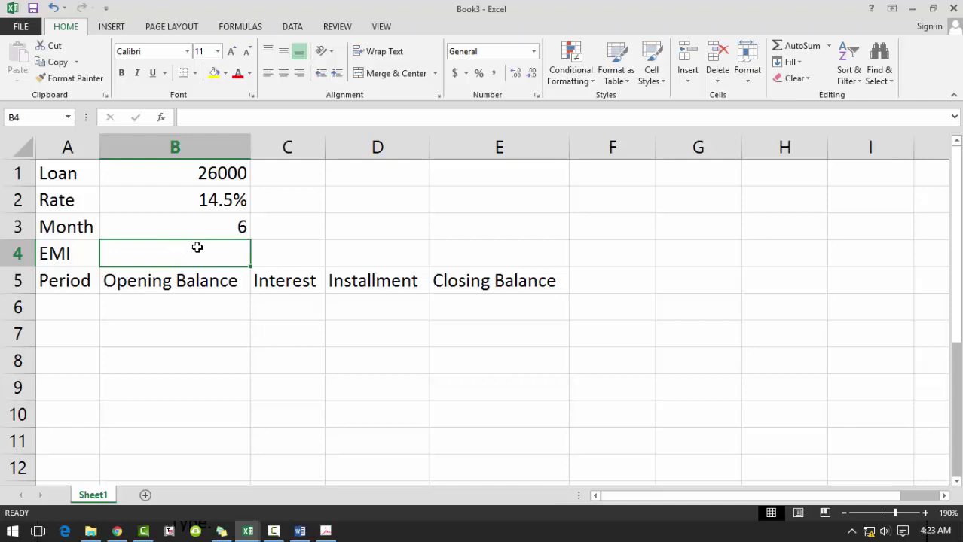
- Enter =PMT(B2/12,B3,-B1) in B4, giving an EMI of $4,518.43
text(=pm)
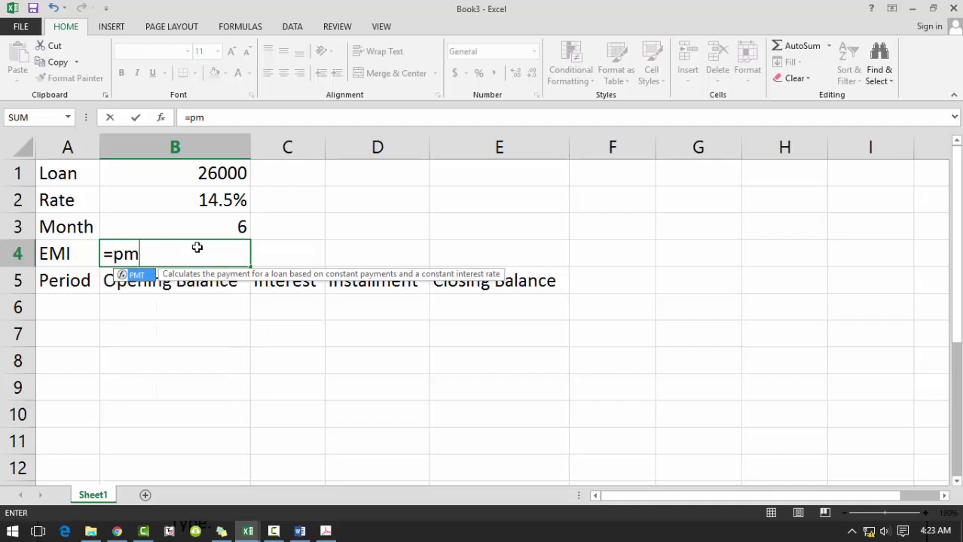
text(t()
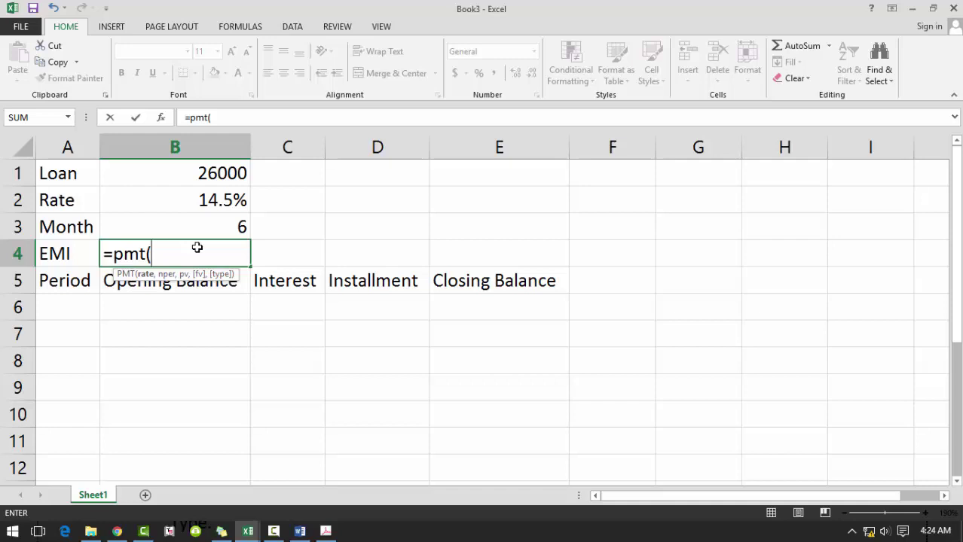
click(224, 196)
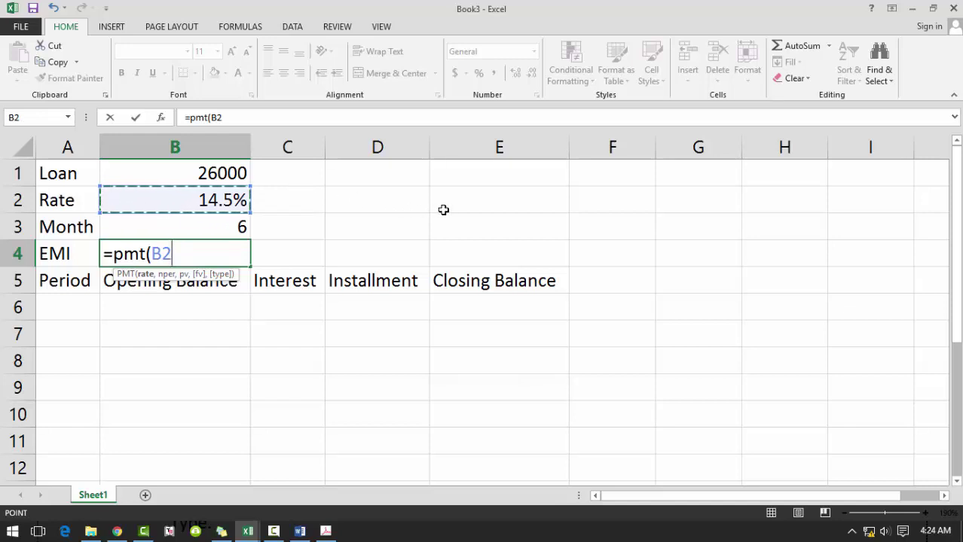
text(/12)
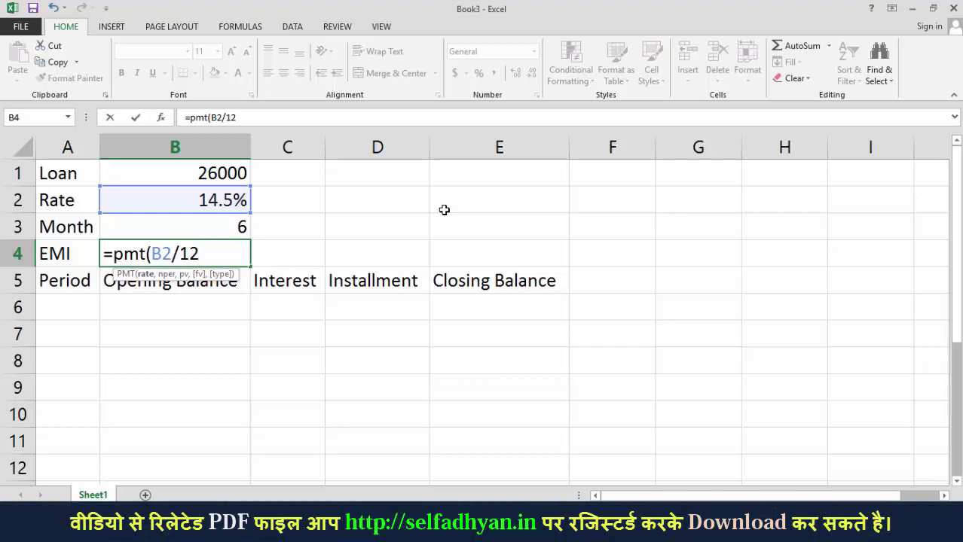
text(,)
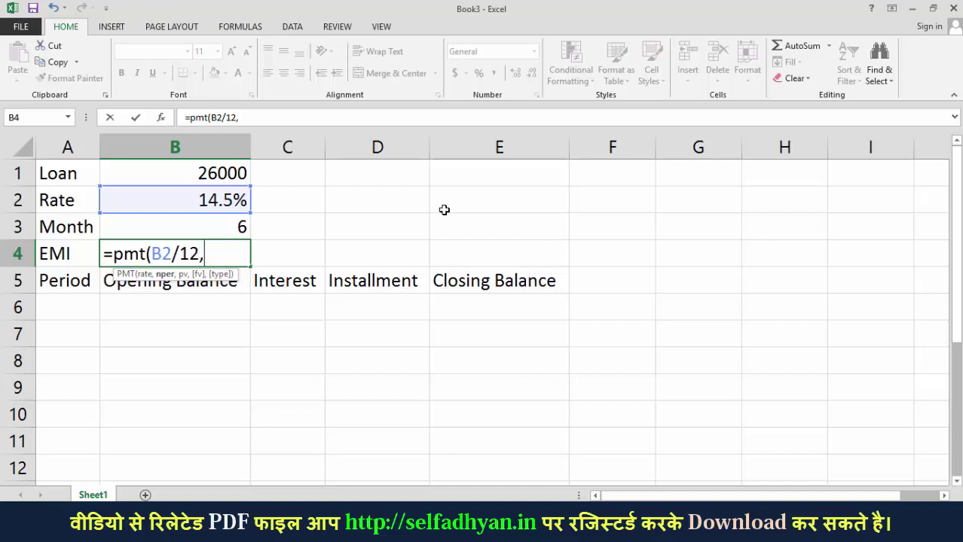
click(234, 227)
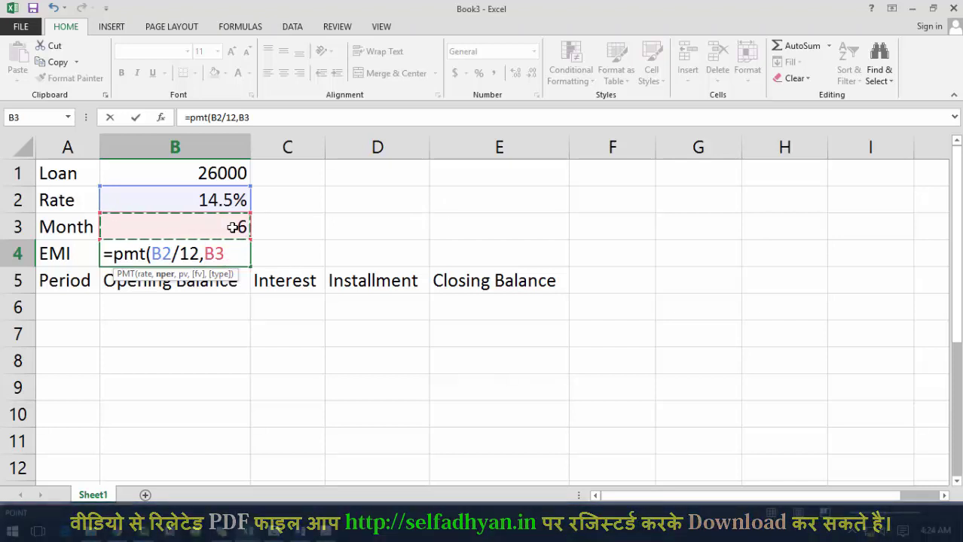
text(,)
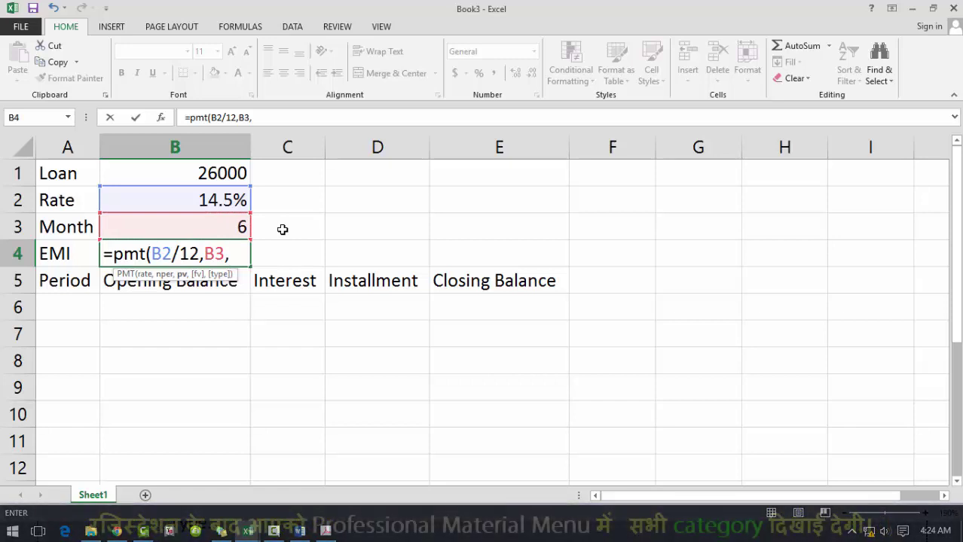
text(-)
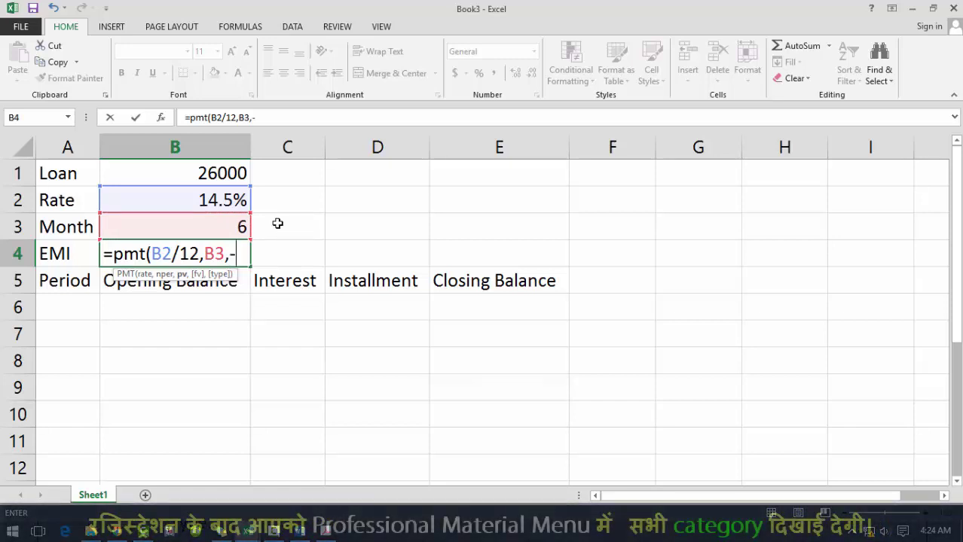
click(201, 174)
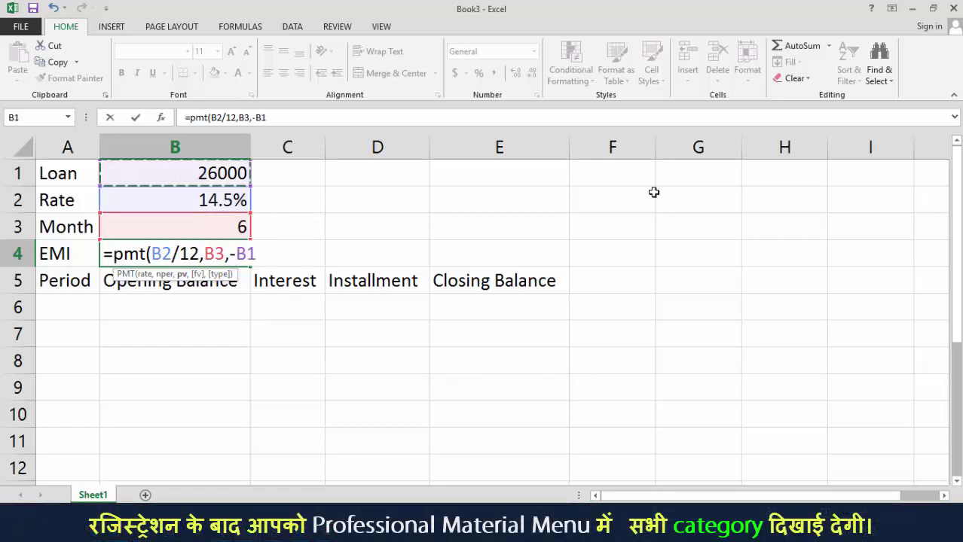
text())
key(Return)
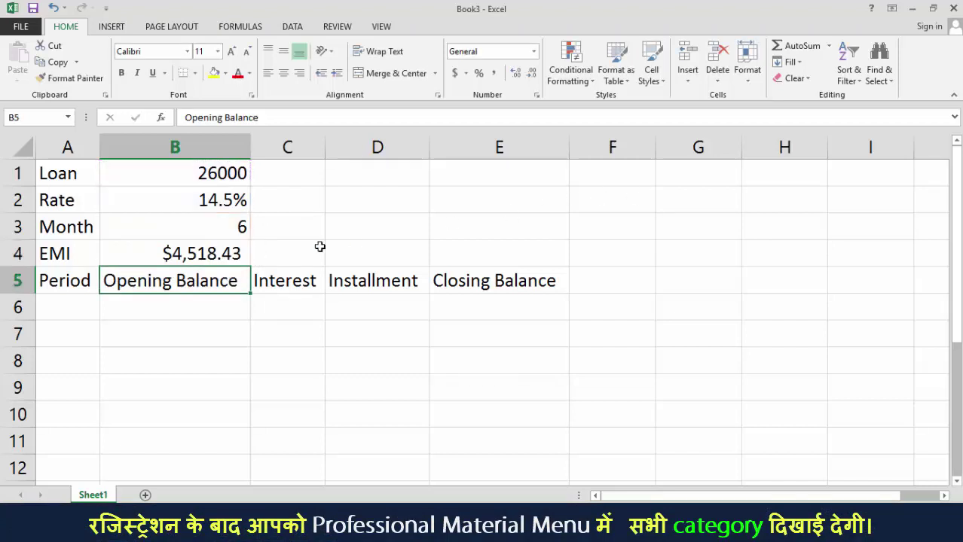
- Apply Comma Style to B4 so the EMI reads 4,518.43
click(244, 257)
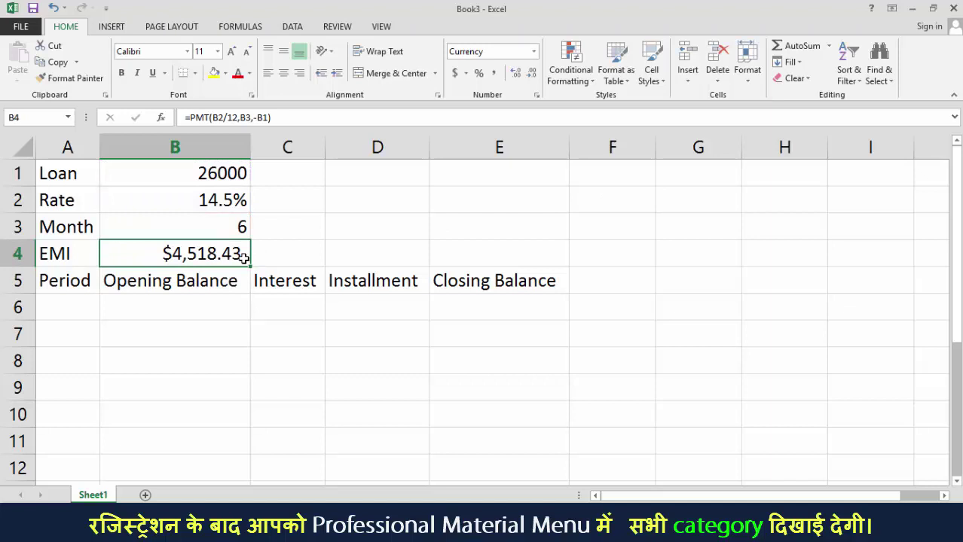
click(496, 75)
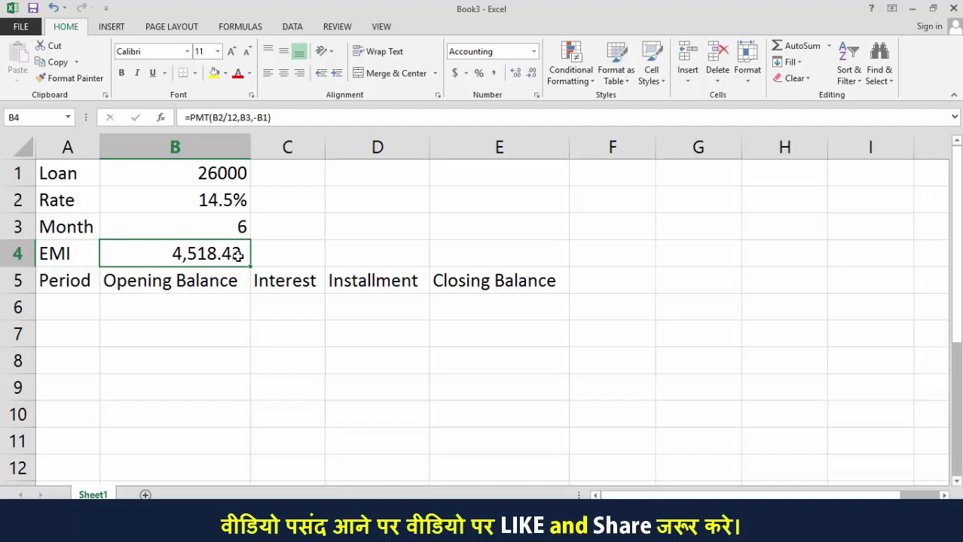
- Number the periods 1 to 6 down A6:A11
click(83, 311)
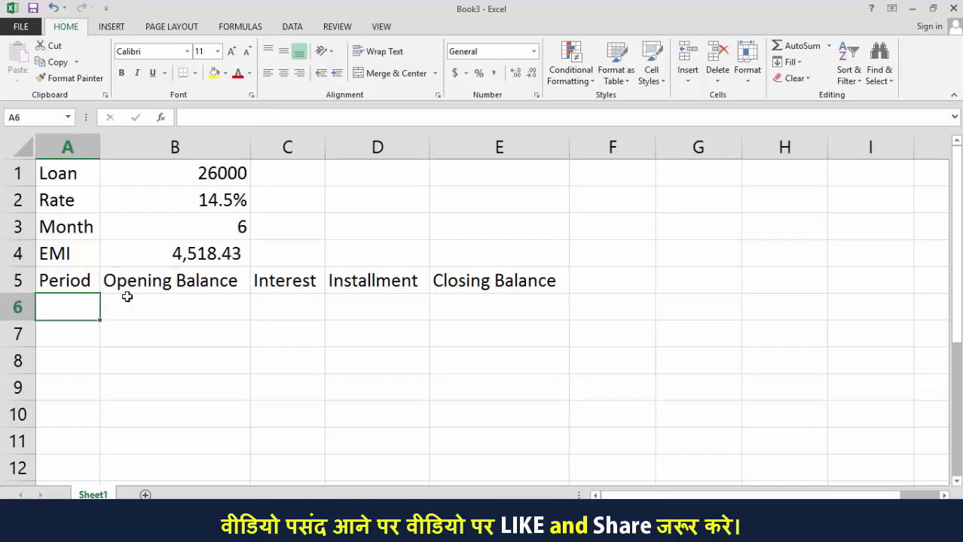
text(1)
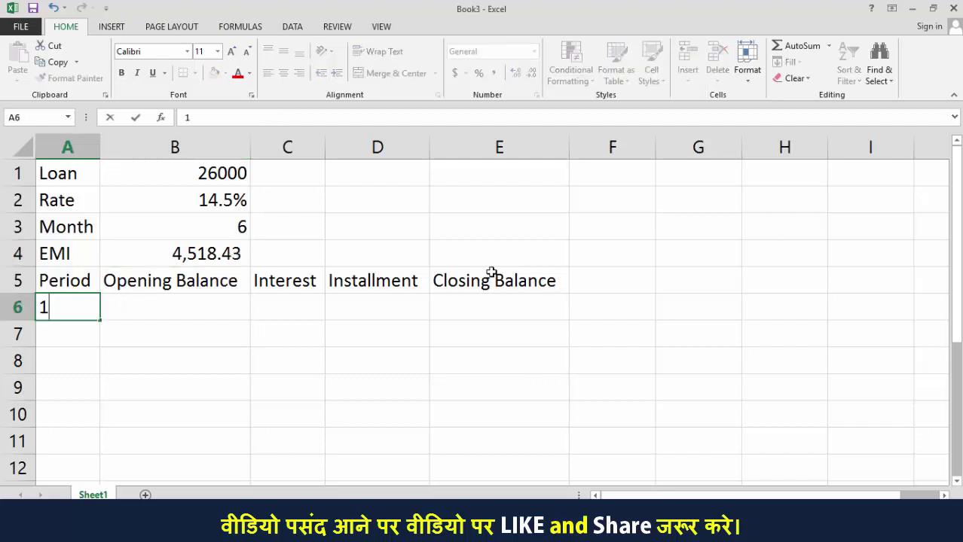
key(Return)
text(2)
key(Return)
text(3)
key(Return)
text(4)
key(Return)
text(5)
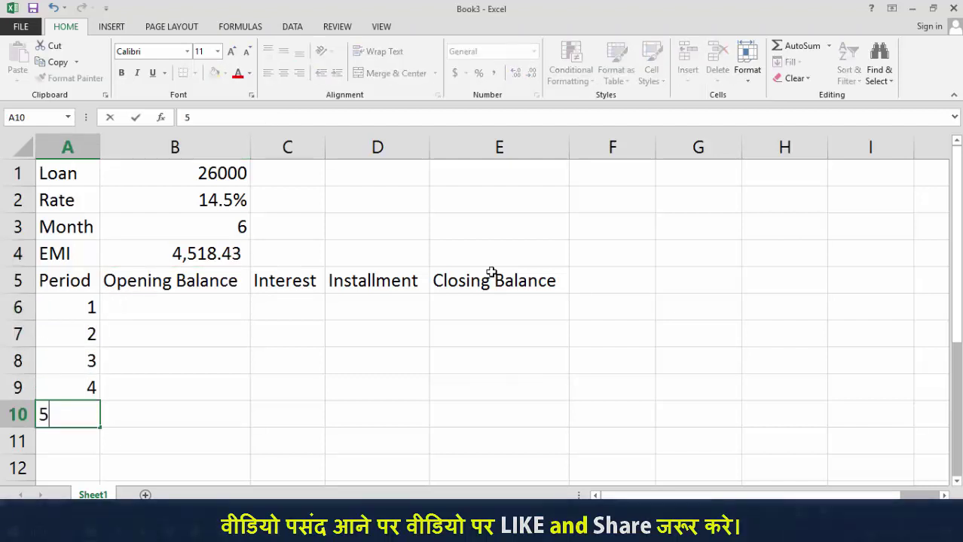
key(Return)
text(6)
key(Tab)
- Set the period 1 opening balance B6 to =B1, showing 26000
key(Up)
key(Up)
key(Up)
key(Up)
key(Up)
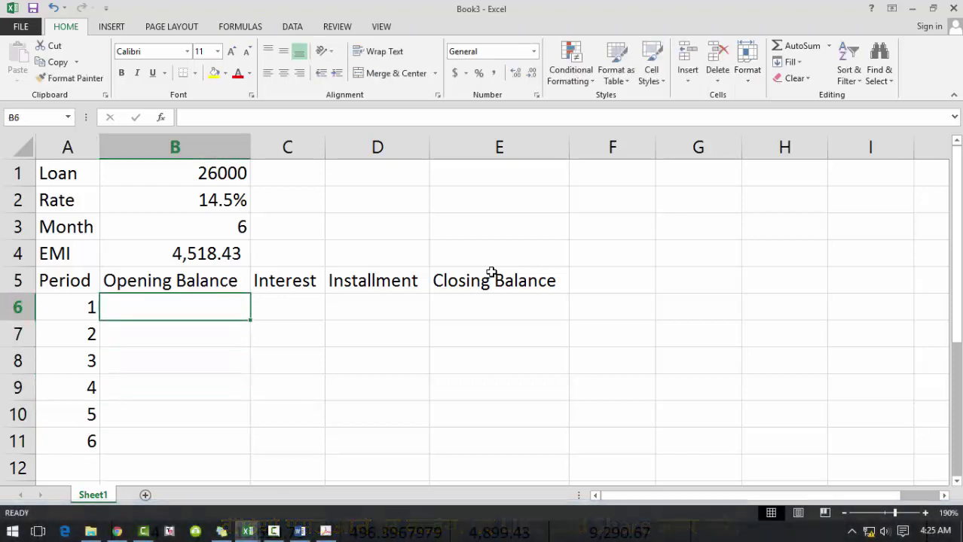
text(=)
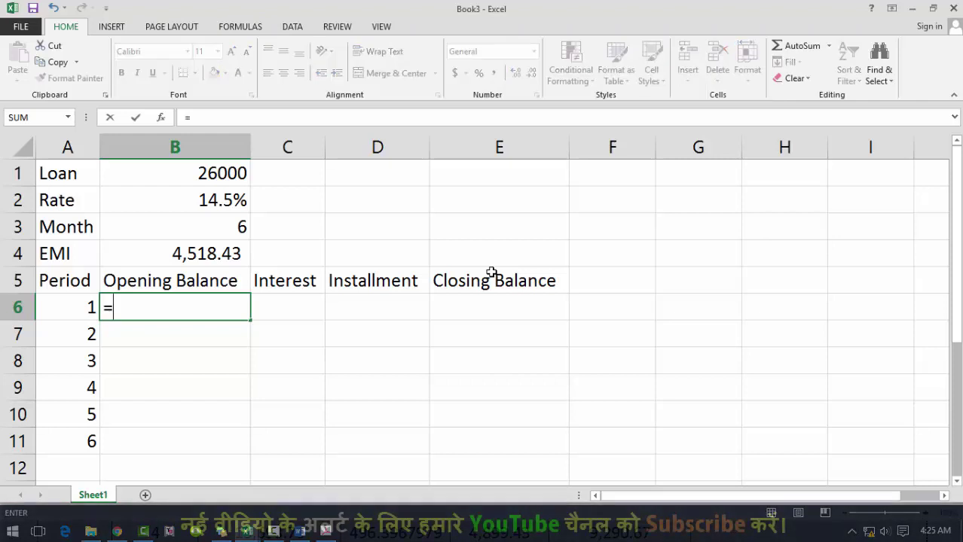
click(223, 175)
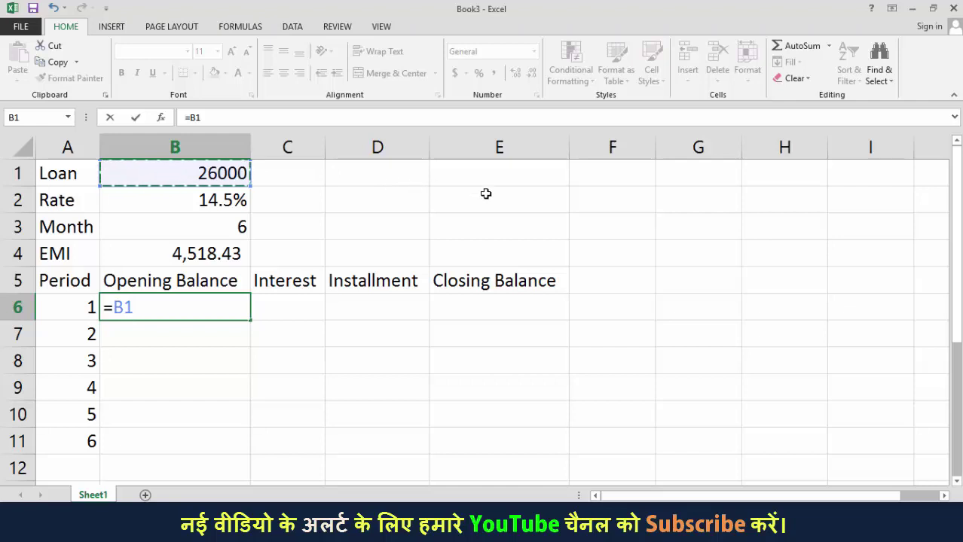
key(Return)
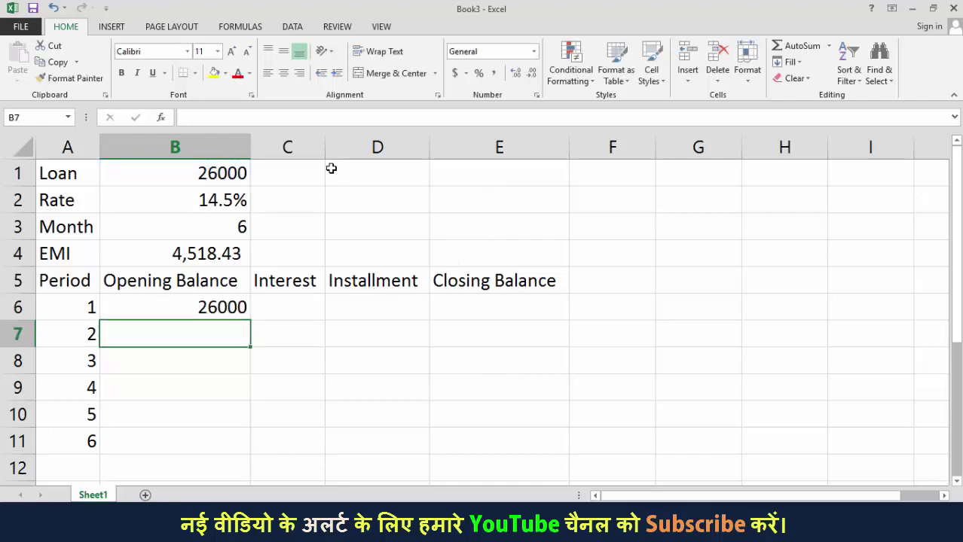
- Widen column C, select C6:C11 and start the interest formula =B6*B2/12
drag(322, 149, 338, 149)
drag(293, 303, 281, 437)
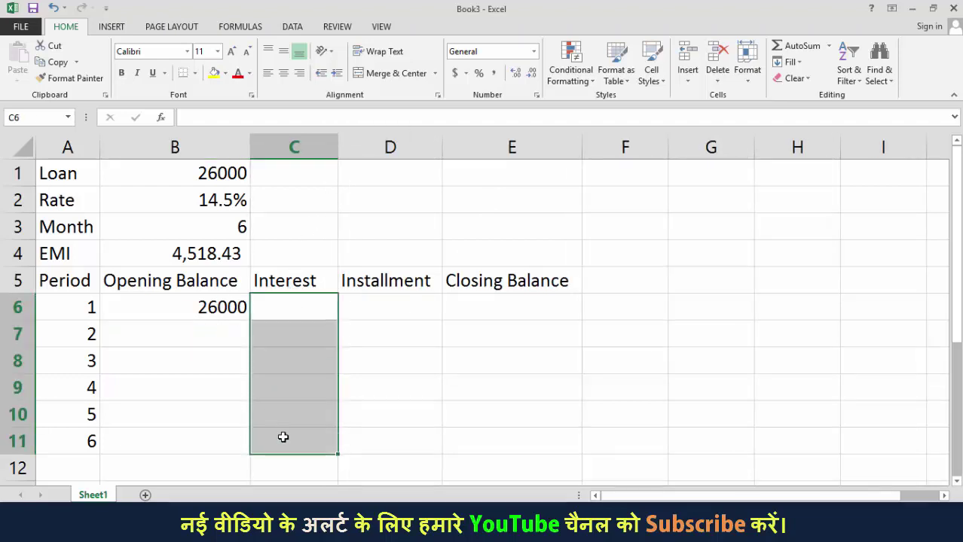
drag(312, 307, 285, 437)
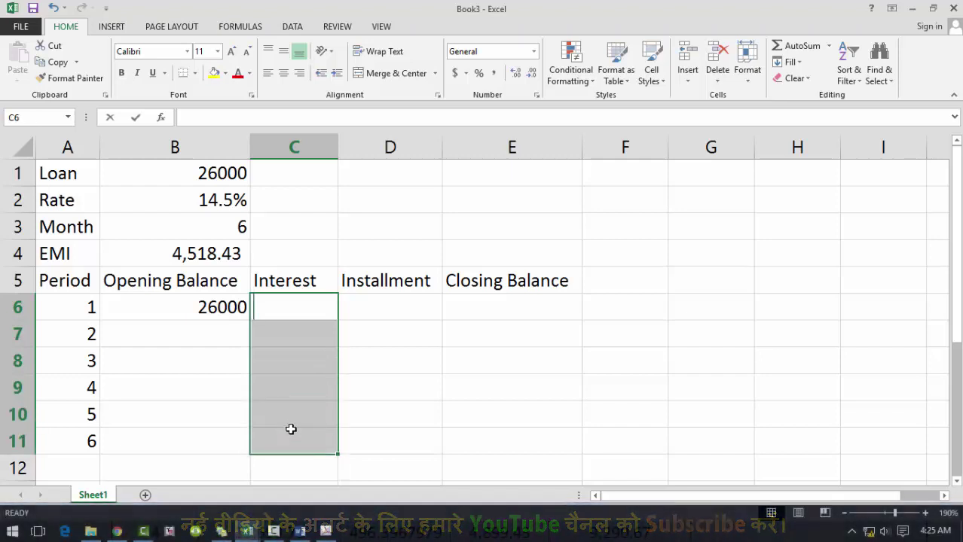
text(=)
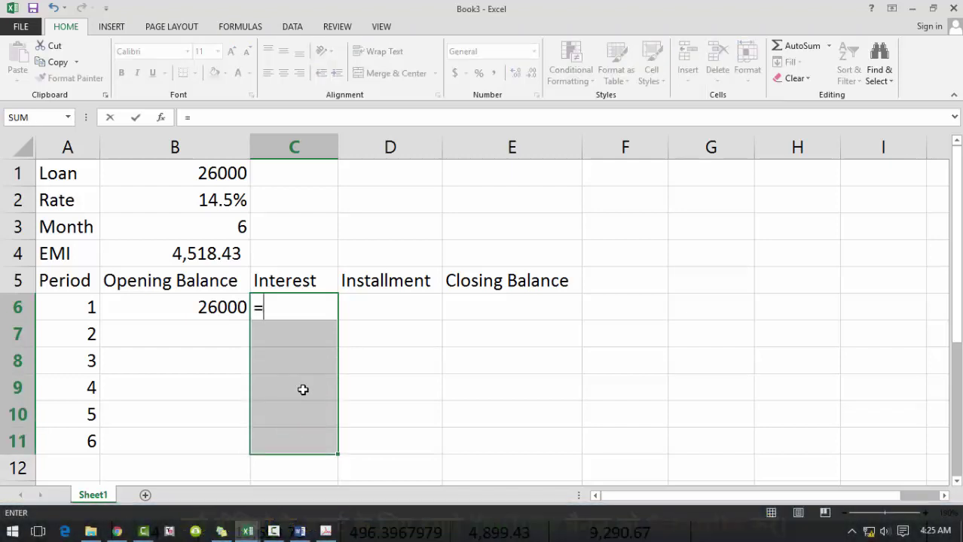
click(198, 306)
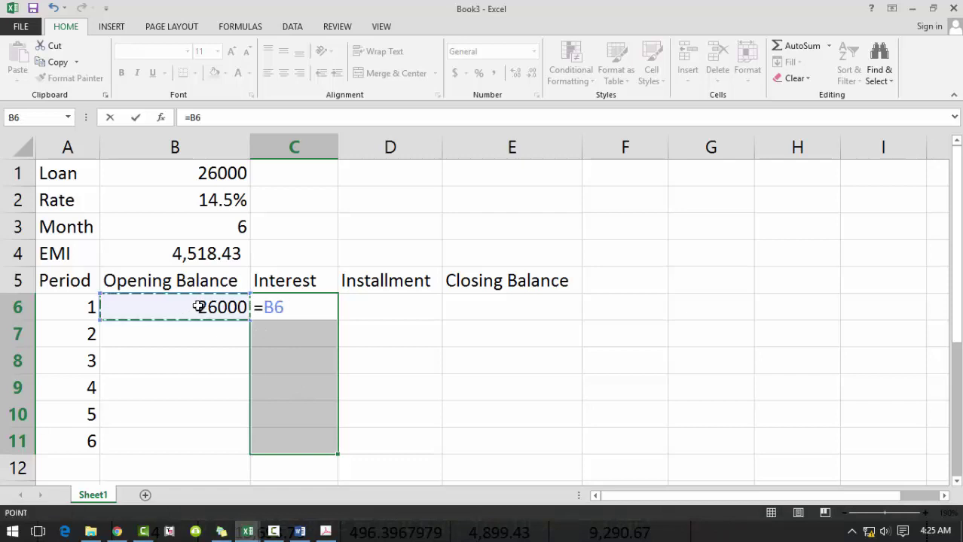
text(*)
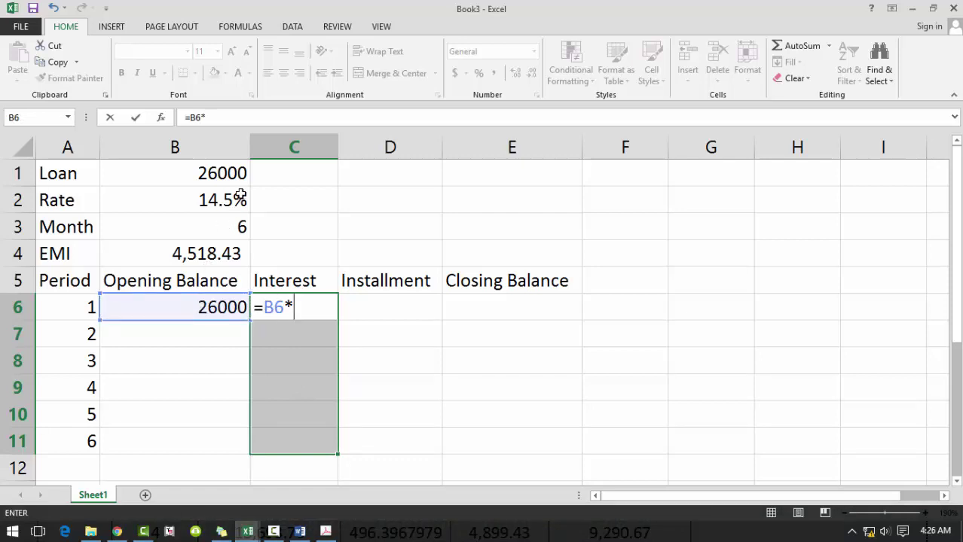
click(212, 198)
text(/12)
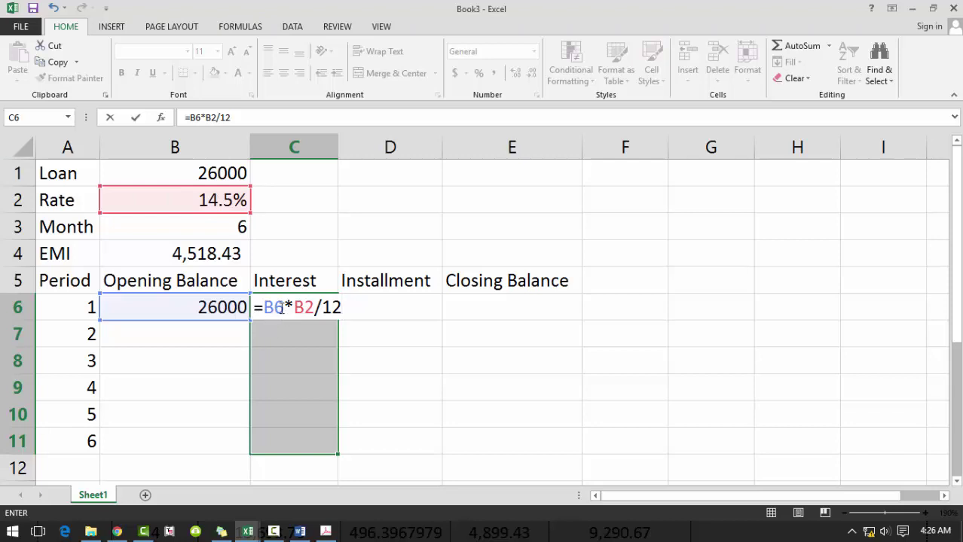
- Lock the rate as $B$2 and fill =B6*$B$2/12 into C6:C11
drag(291, 308, 344, 306)
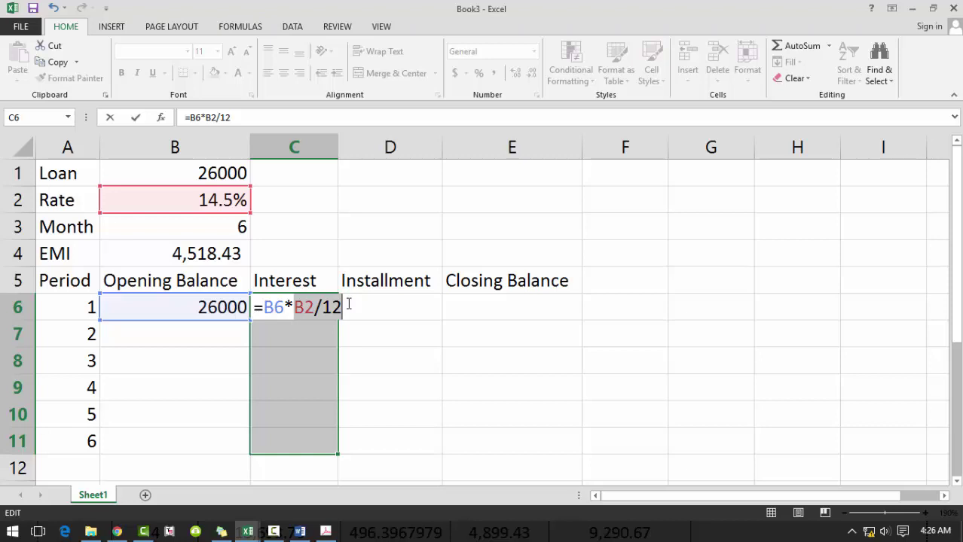
drag(289, 309, 340, 308)
key(F4)
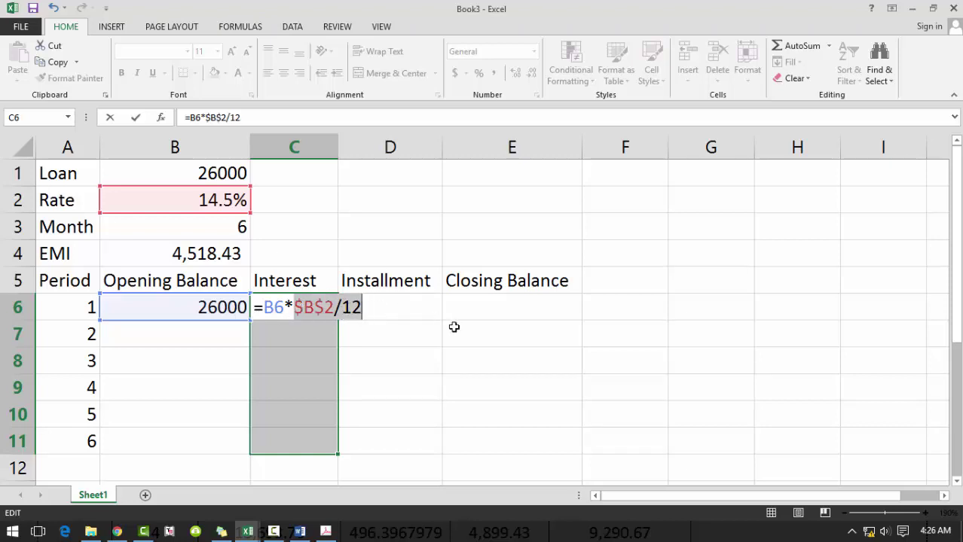
click(363, 309)
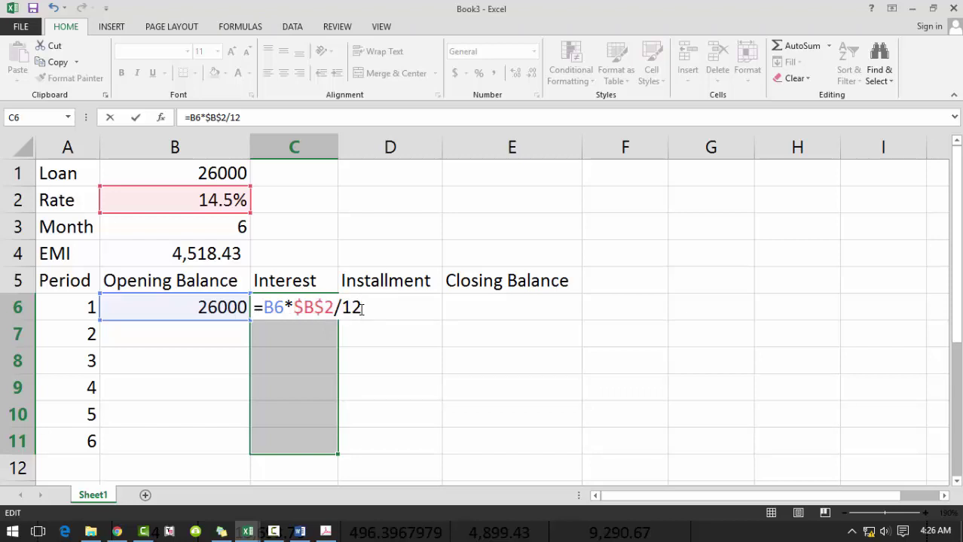
key(ctrl+Return)
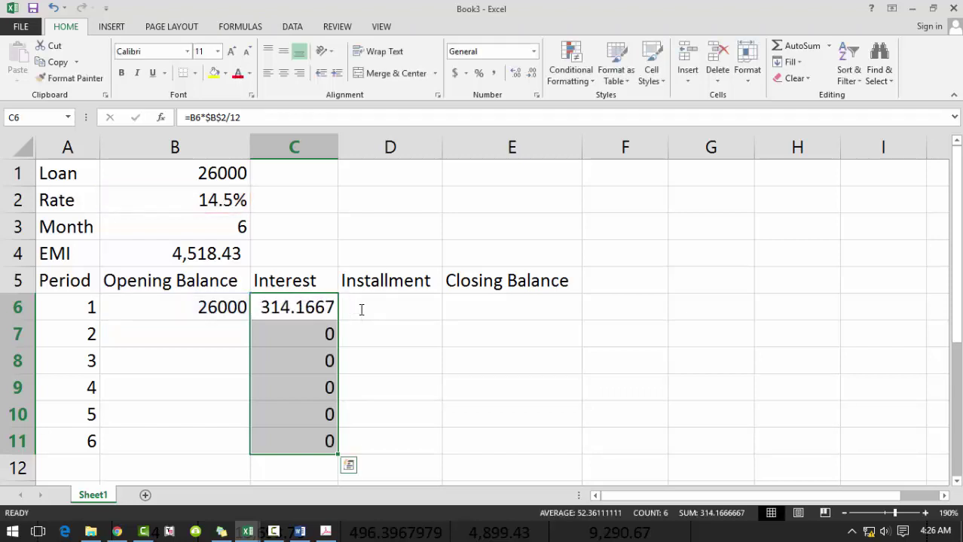
click(330, 307)
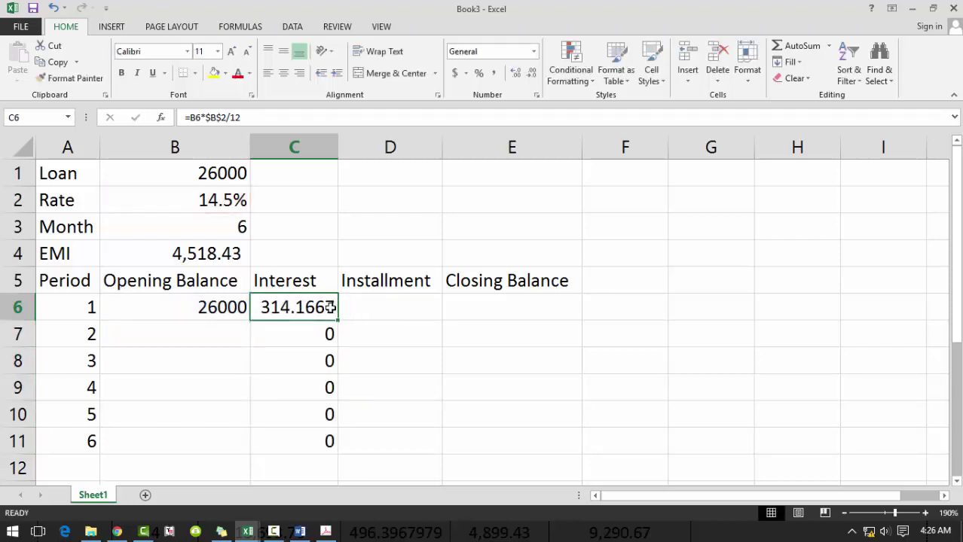
click(227, 332)
- Check the schedule cells, including the copied interest formula in C7
click(213, 360)
click(208, 388)
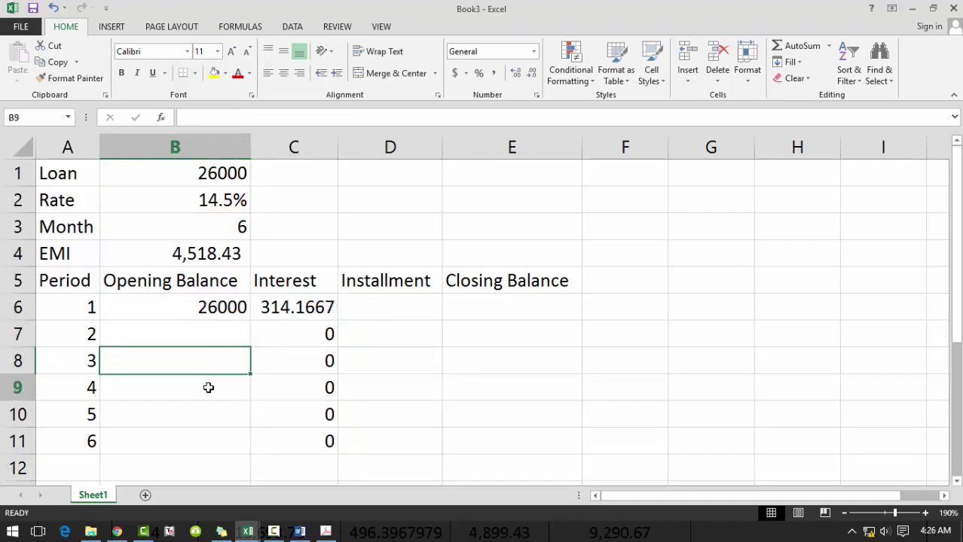
click(211, 416)
click(206, 437)
click(217, 338)
click(301, 337)
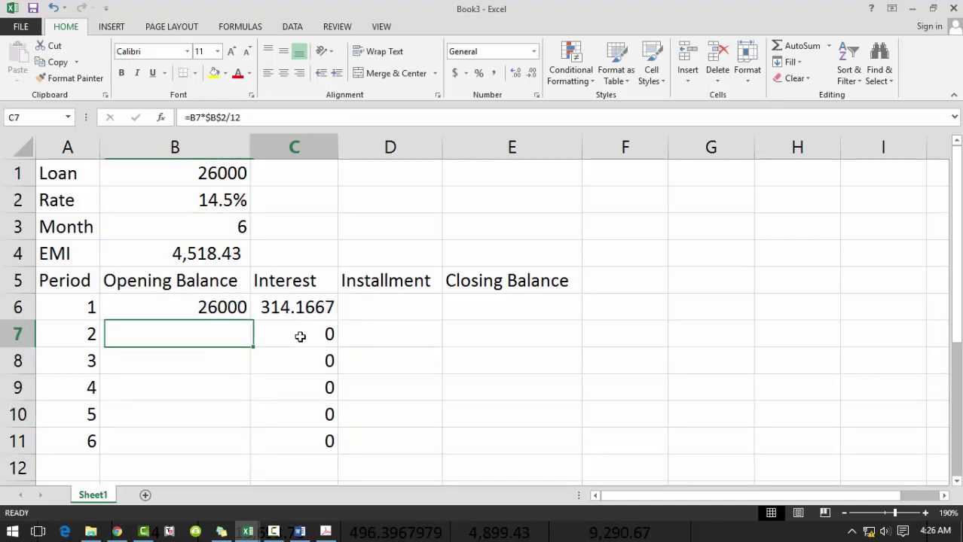
- Fill Installment D6:D11 with the absolute EMI reference =$B$4
drag(399, 308, 380, 435)
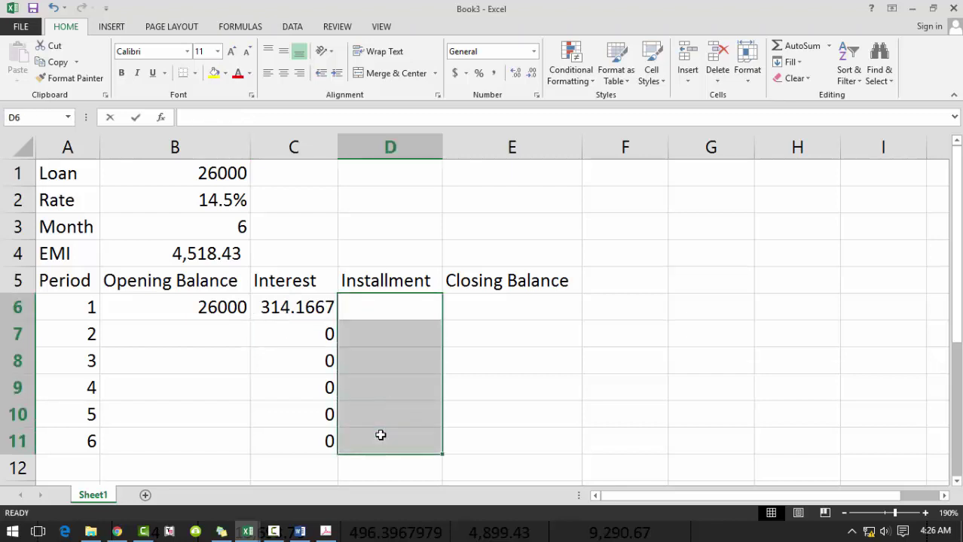
text(=)
click(217, 249)
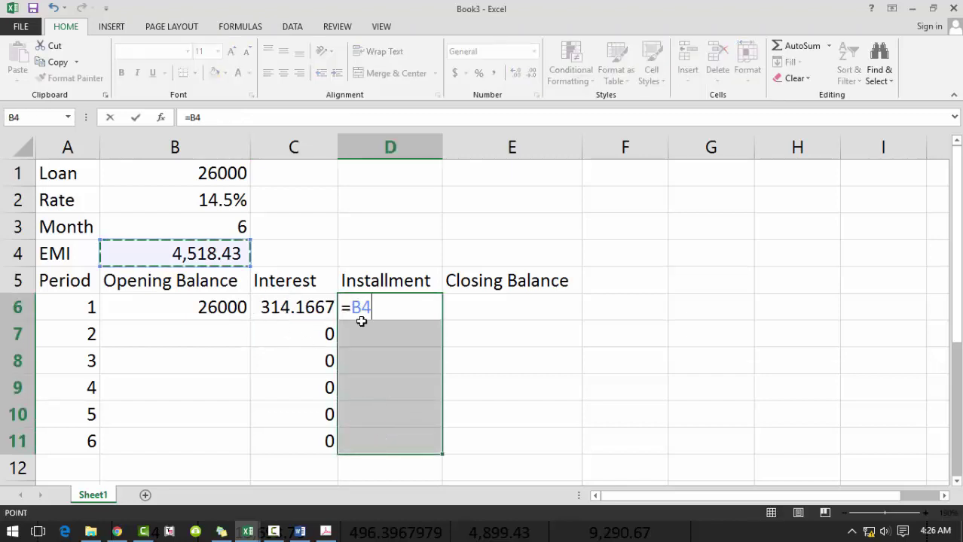
drag(351, 307, 375, 307)
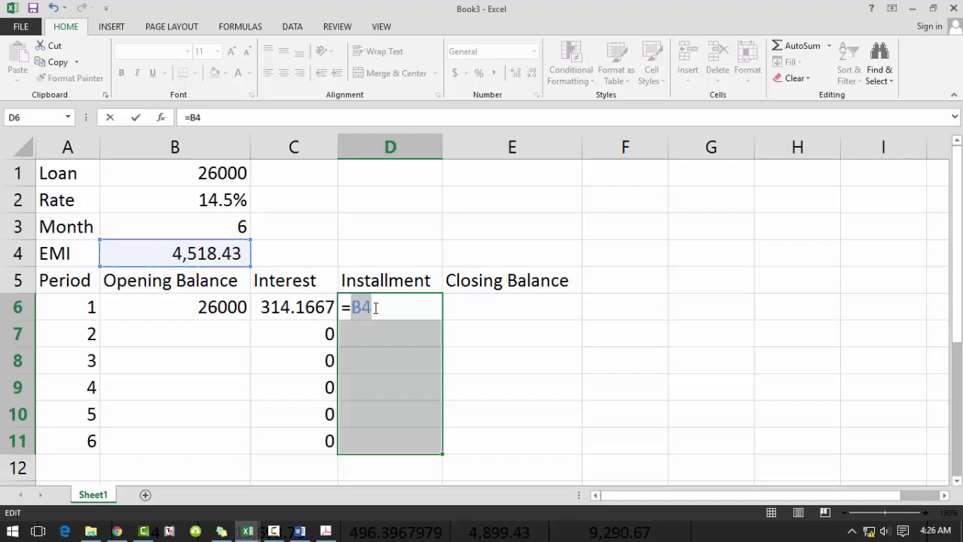
key(F4)
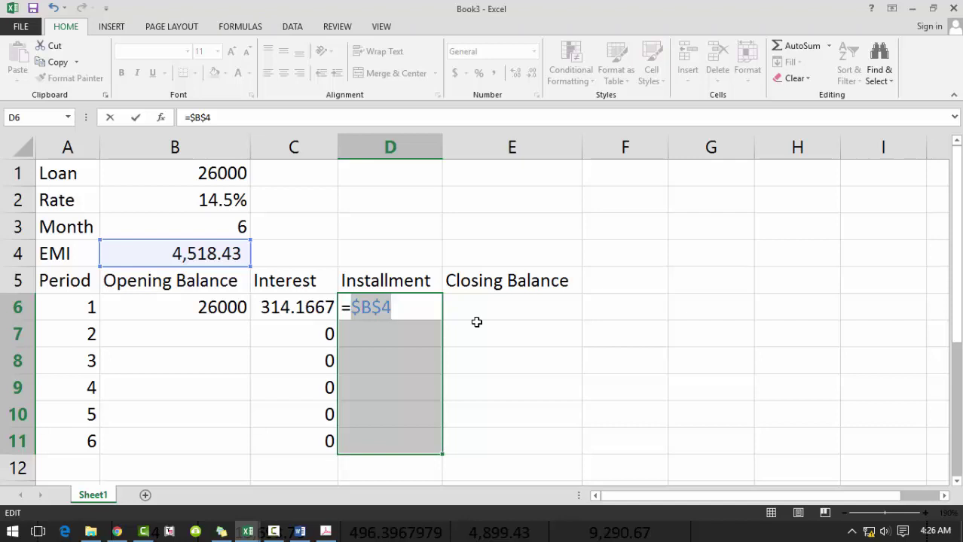
key(ctrl+Return)
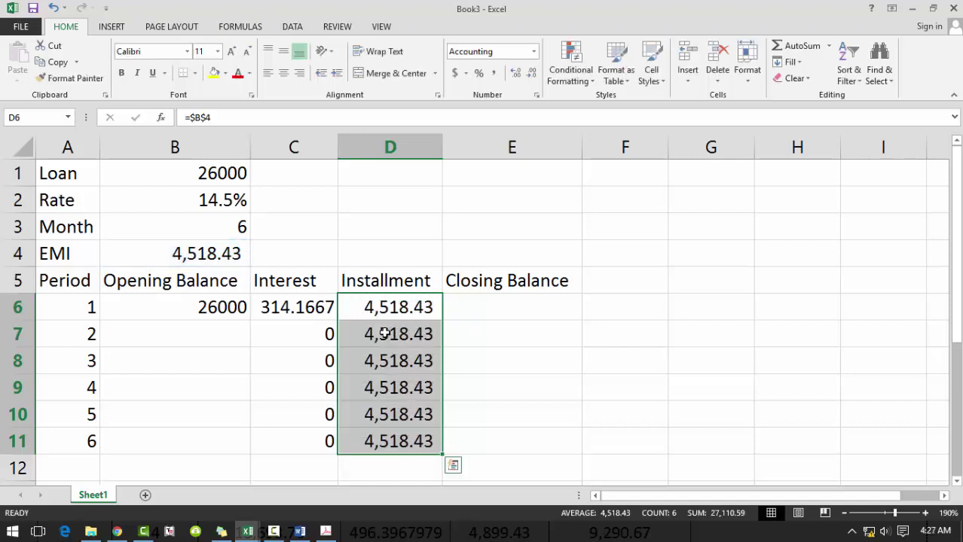
click(407, 305)
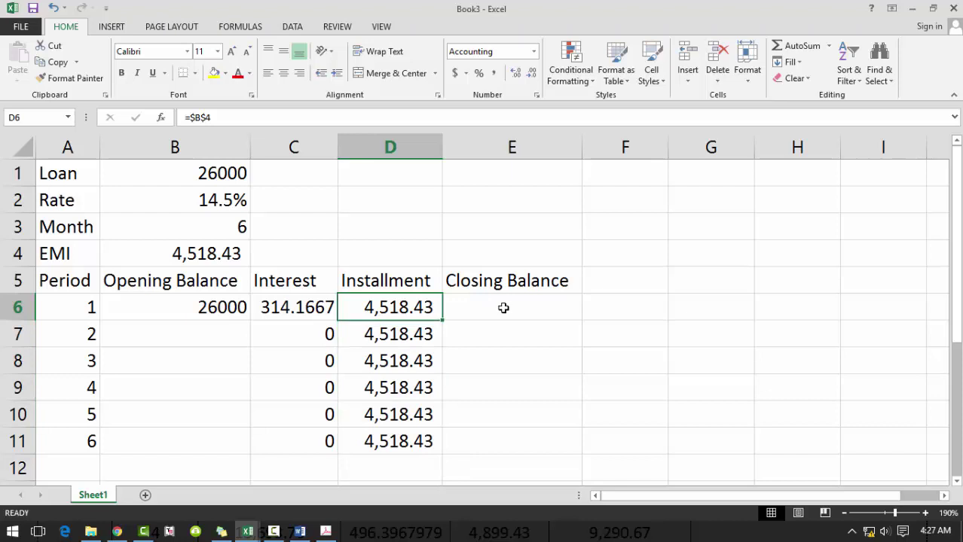
drag(503, 307, 501, 433)
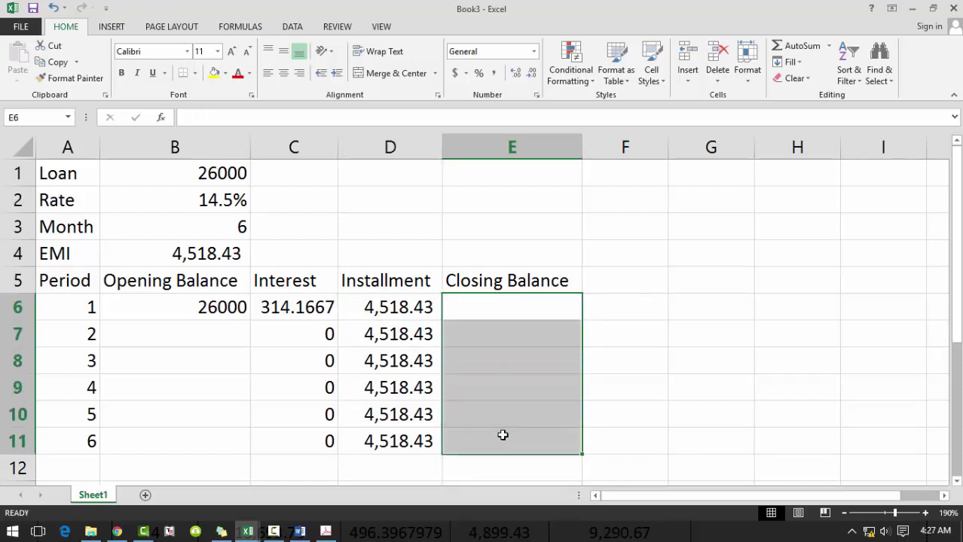
- Fill E6:E11 with =B6+C6-D6, giving 21,795.74 for period 1
text(=)
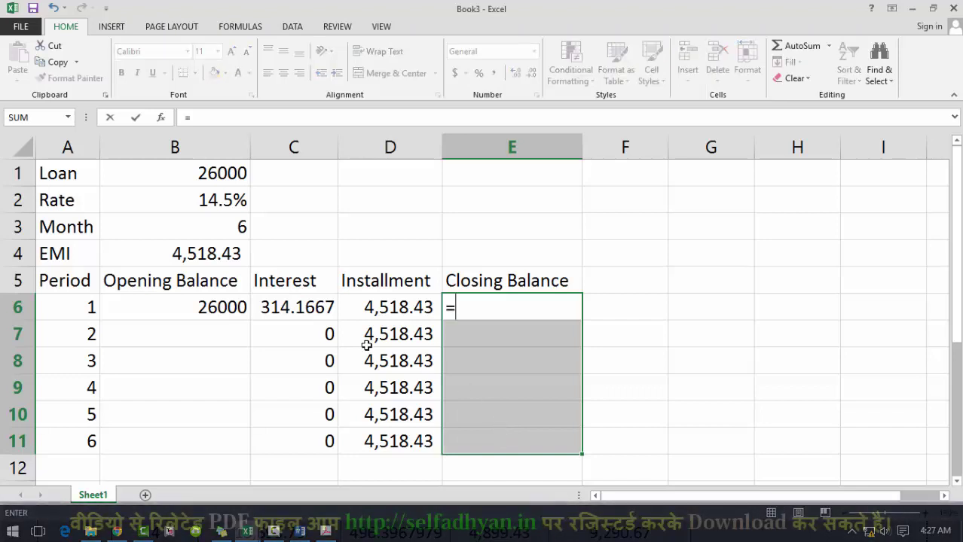
click(220, 308)
text(+)
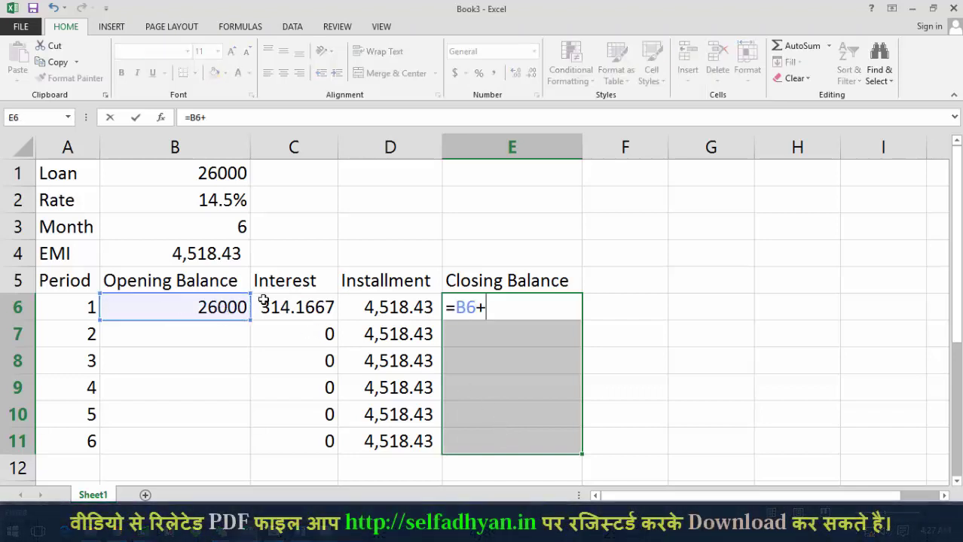
click(282, 309)
text(-)
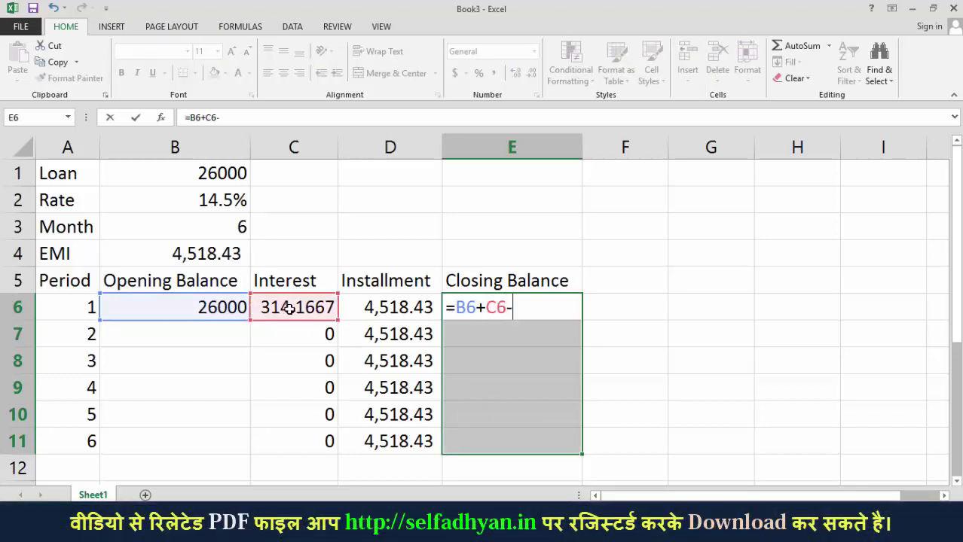
click(376, 309)
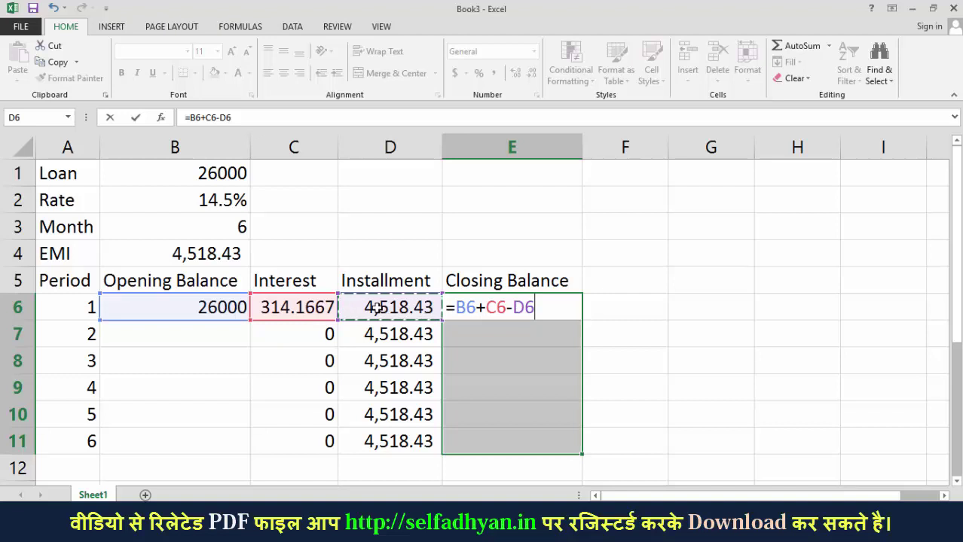
key(ctrl+Return)
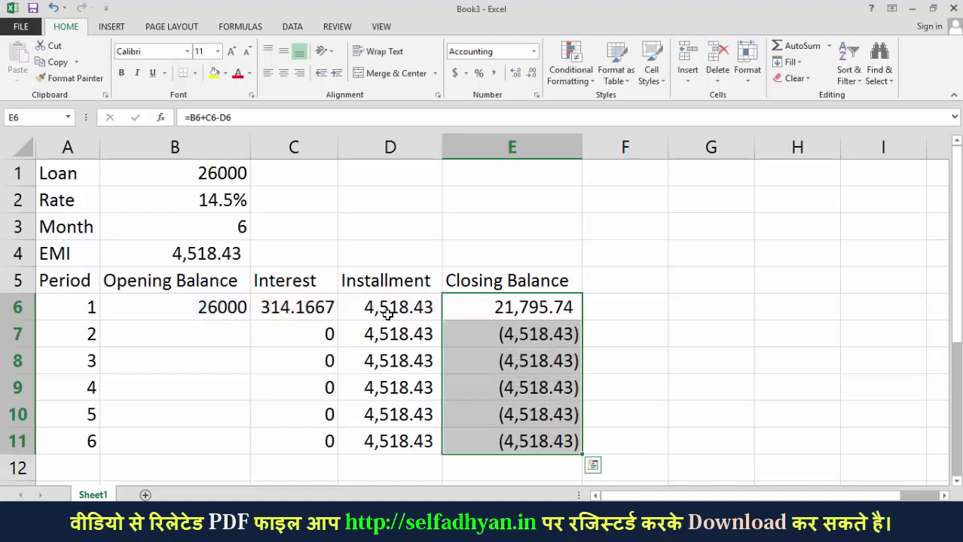
click(205, 332)
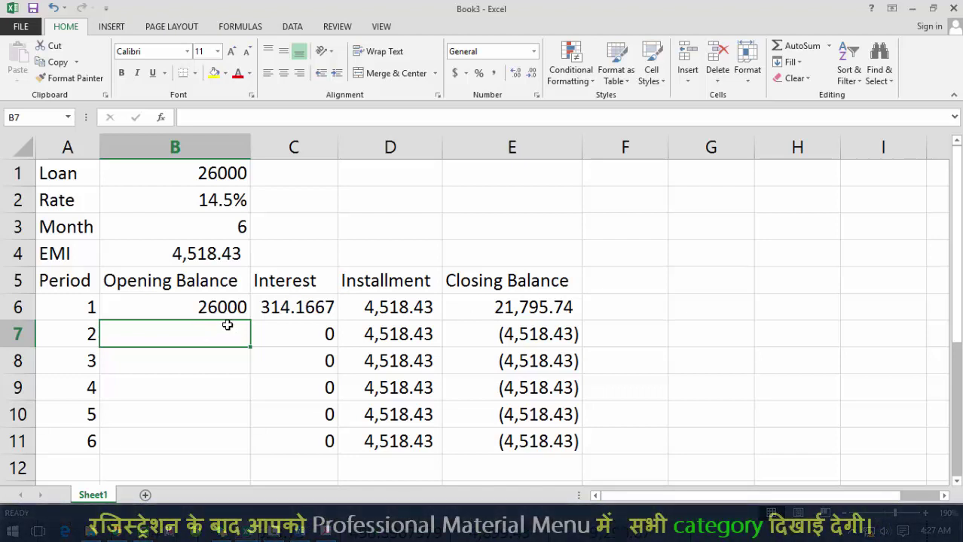
- Set B7 to =E6 and copy it down to B11 so each opening balance follows the prior closing
text(=)
click(505, 306)
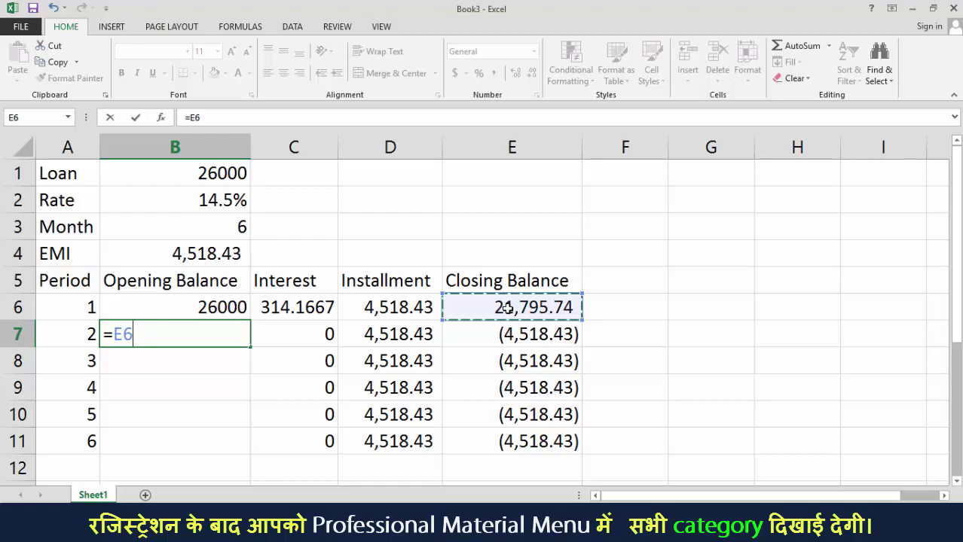
key(Return)
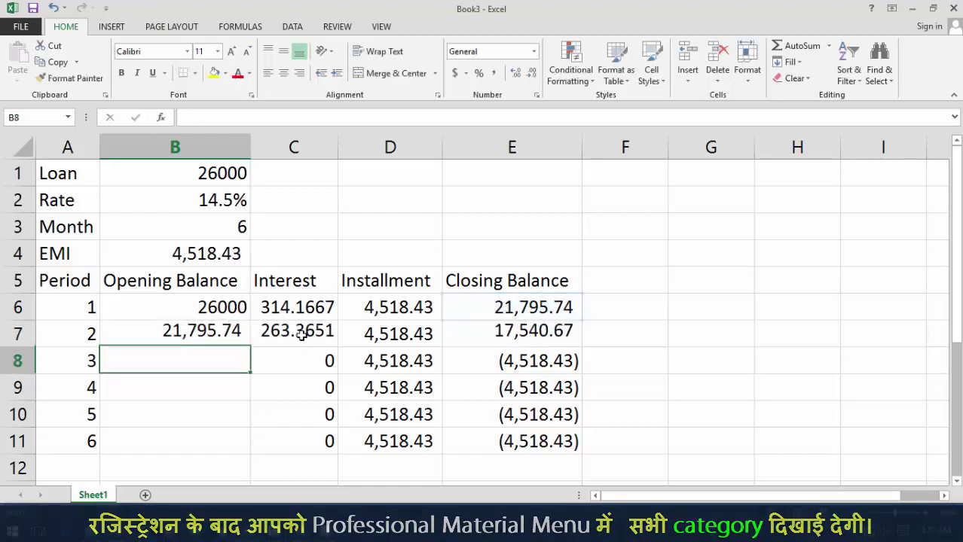
click(228, 334)
click(202, 361)
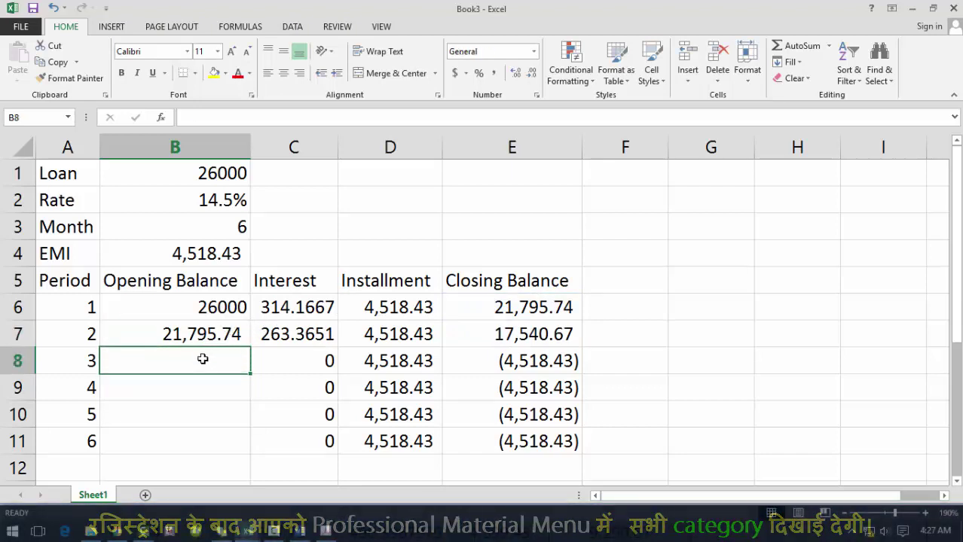
click(230, 342)
drag(250, 347, 237, 447)
click(198, 363)
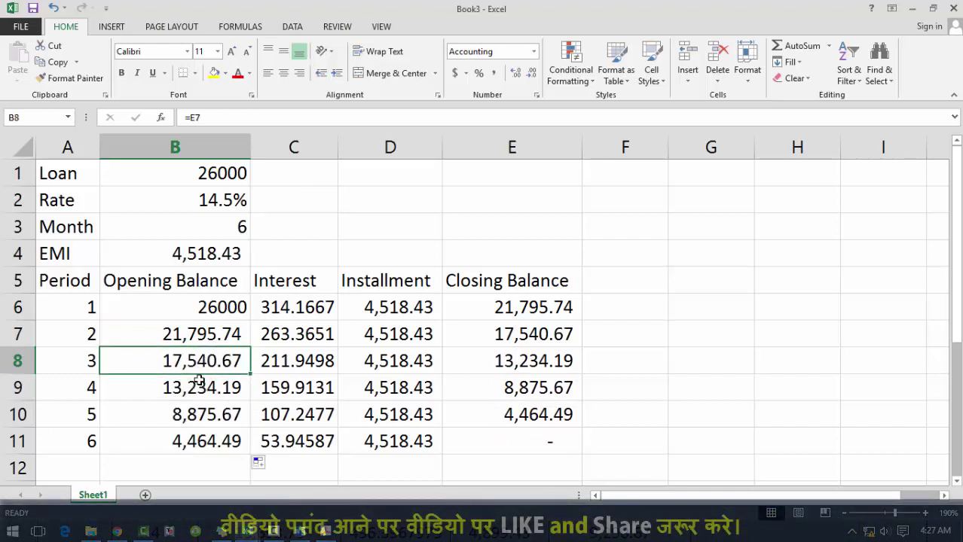
click(194, 389)
click(194, 414)
click(190, 439)
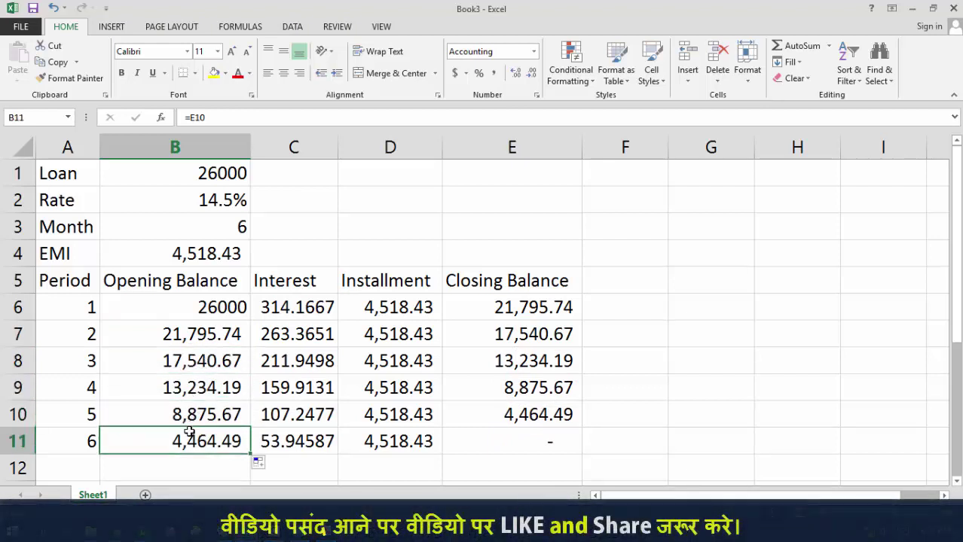
- Apply Comma Style to the final closing balance in E11
click(530, 439)
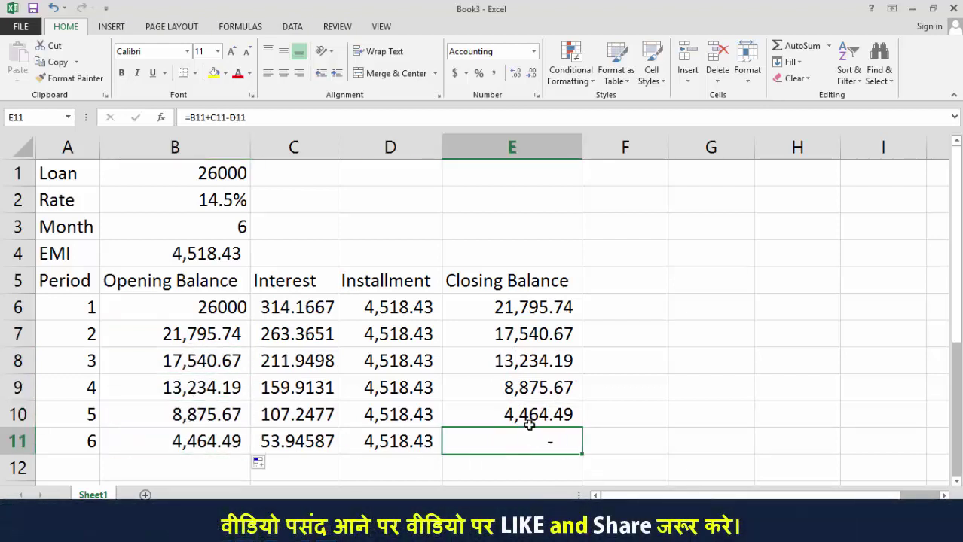
click(494, 73)
click(92, 282)
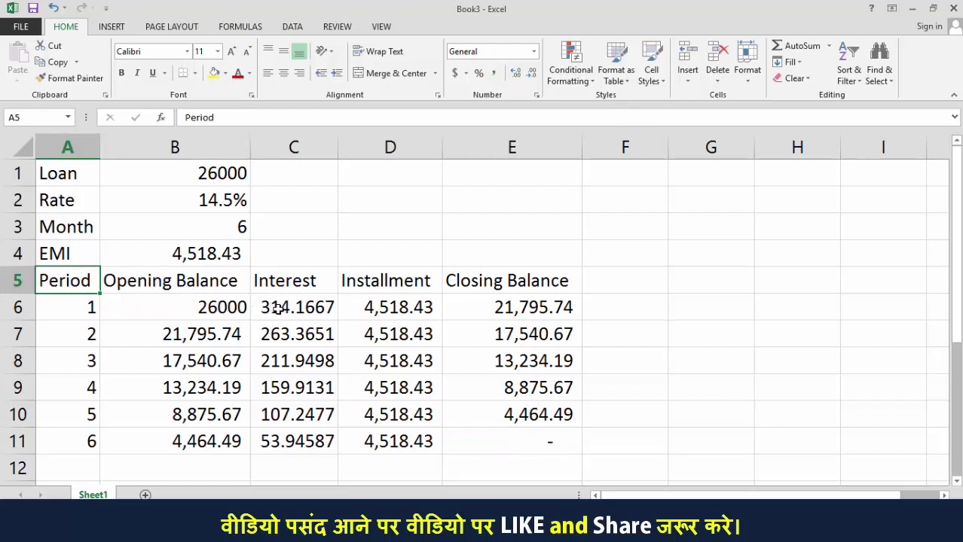
- Clear the schedule B6:E11 and re-enter =B1 as period 1's opening balance
drag(225, 306, 486, 430)
key(Delete)
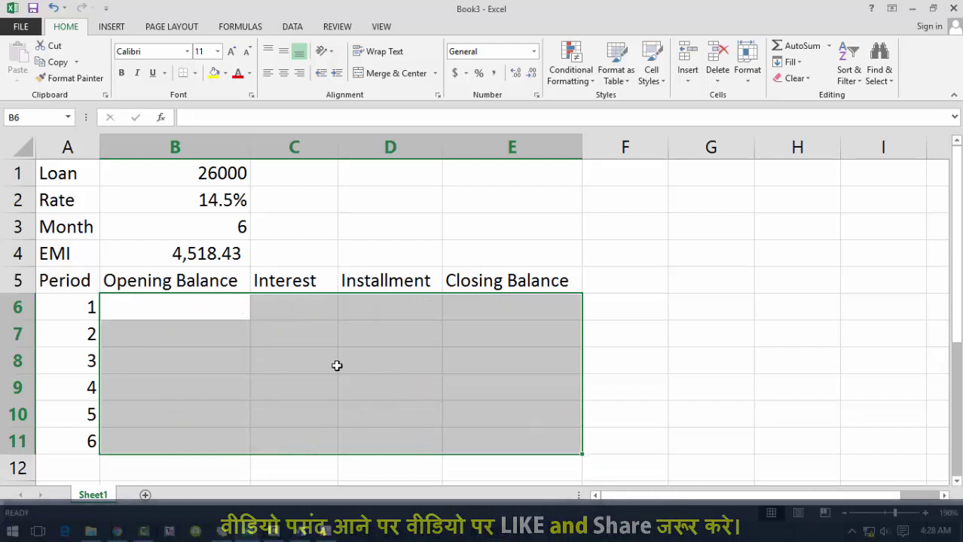
click(194, 314)
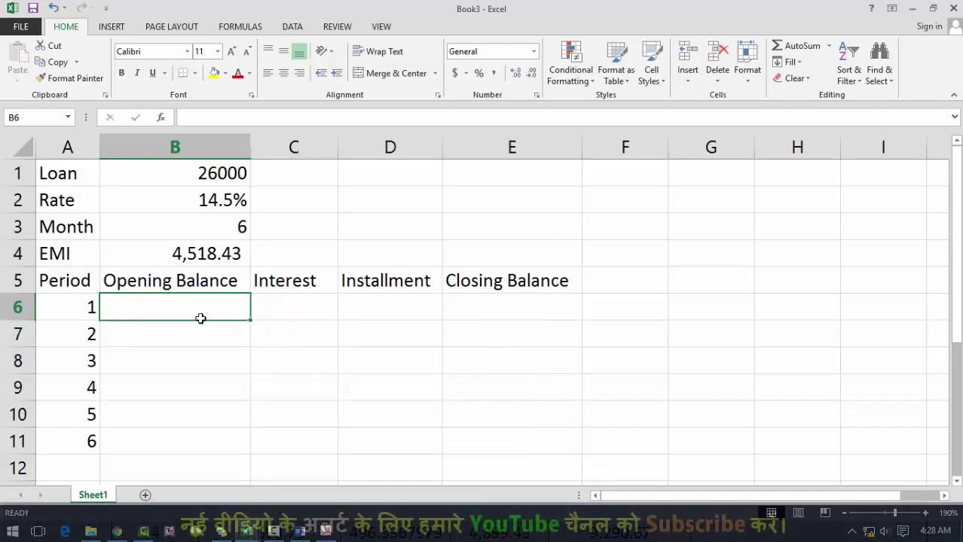
text(=)
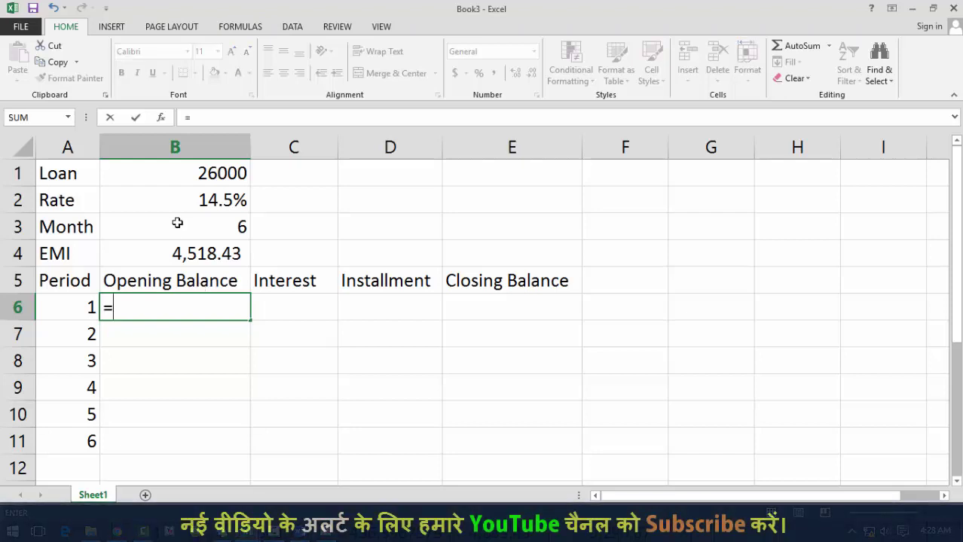
click(208, 174)
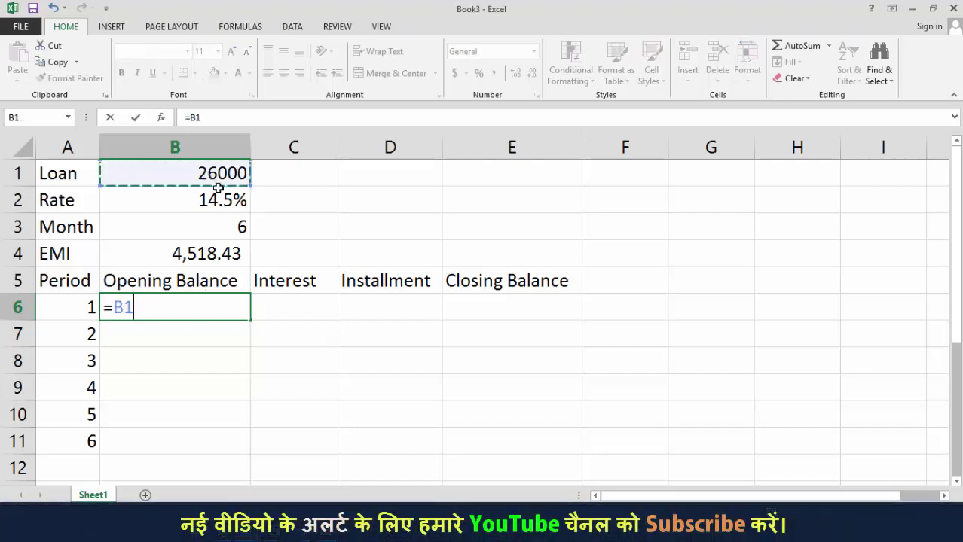
key(Return)
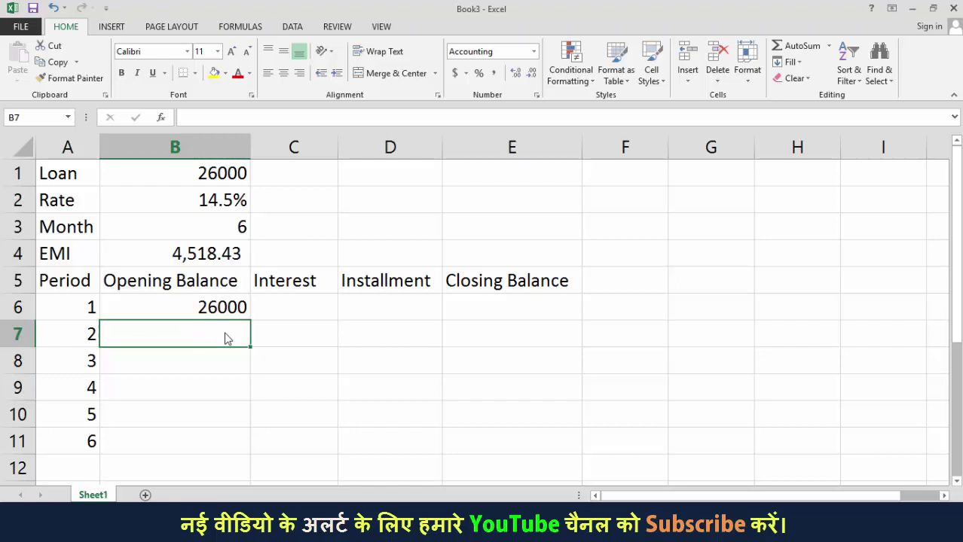
- Enter =E6 in B7 and copy it down through B11
text(=)
click(511, 310)
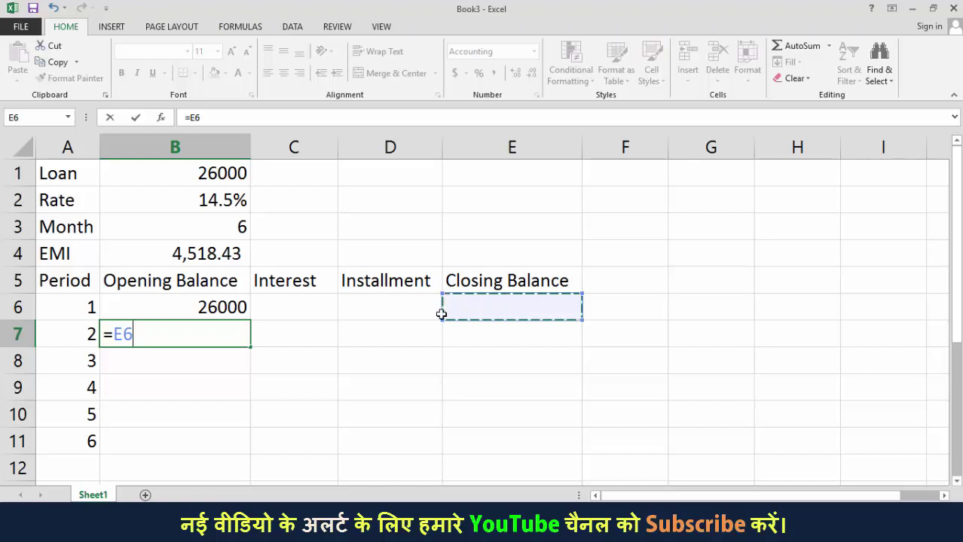
key(Return)
click(239, 340)
drag(249, 344, 230, 450)
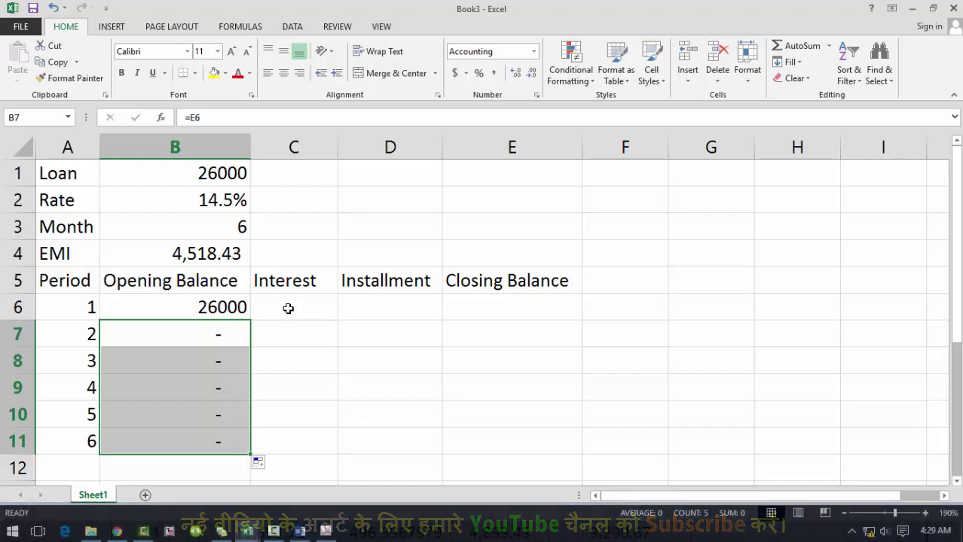
drag(287, 308, 297, 434)
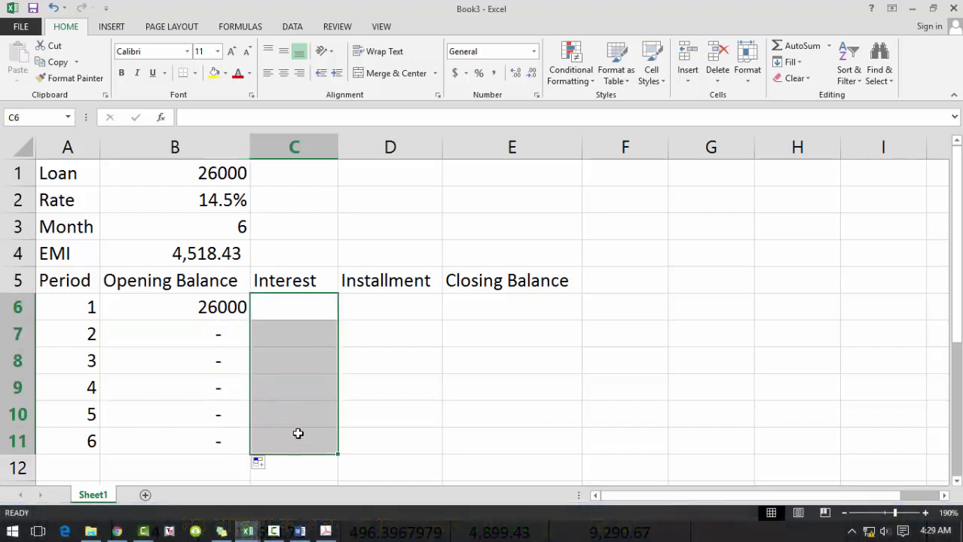
- Fill C6:C11 with =B6*$B$2/12, giving 314.1667 for period 1
text(=)
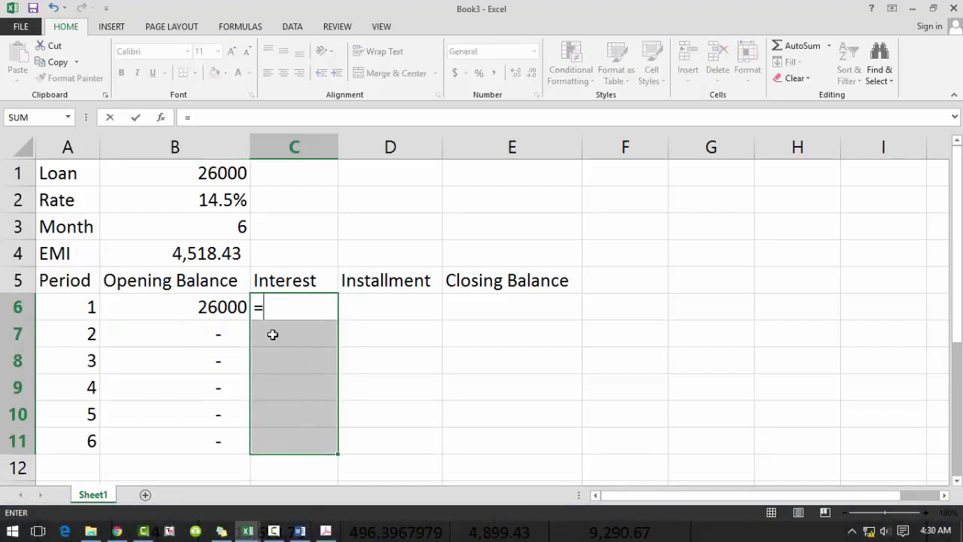
click(213, 307)
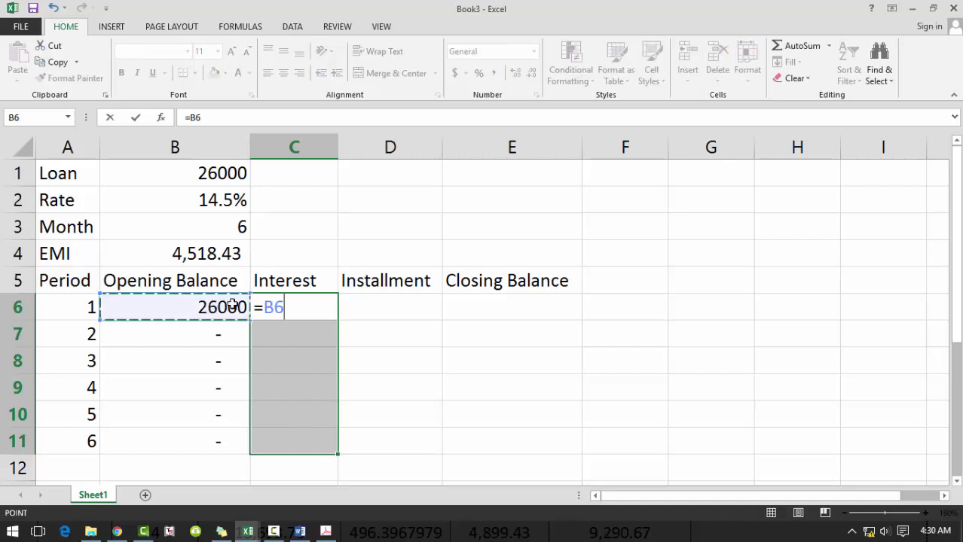
text(*)
click(222, 201)
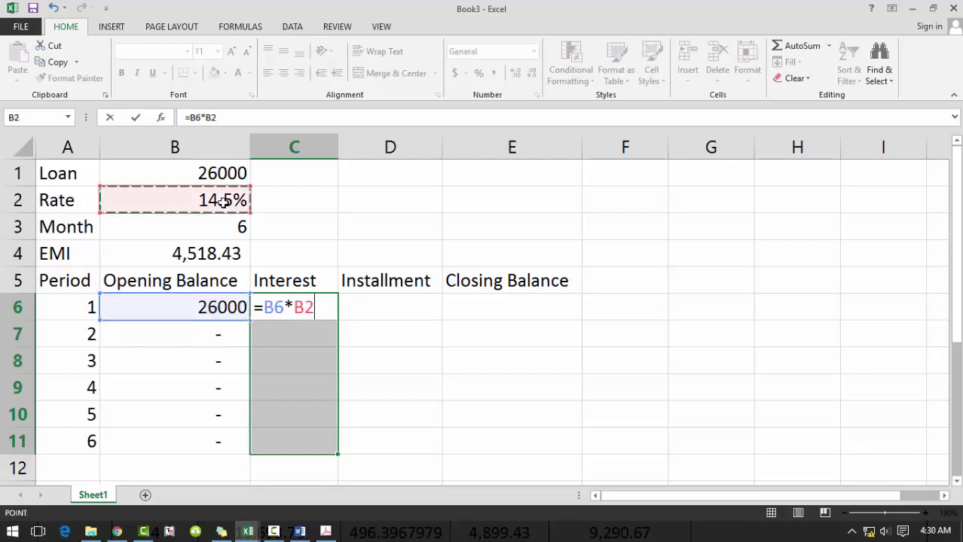
text(/12)
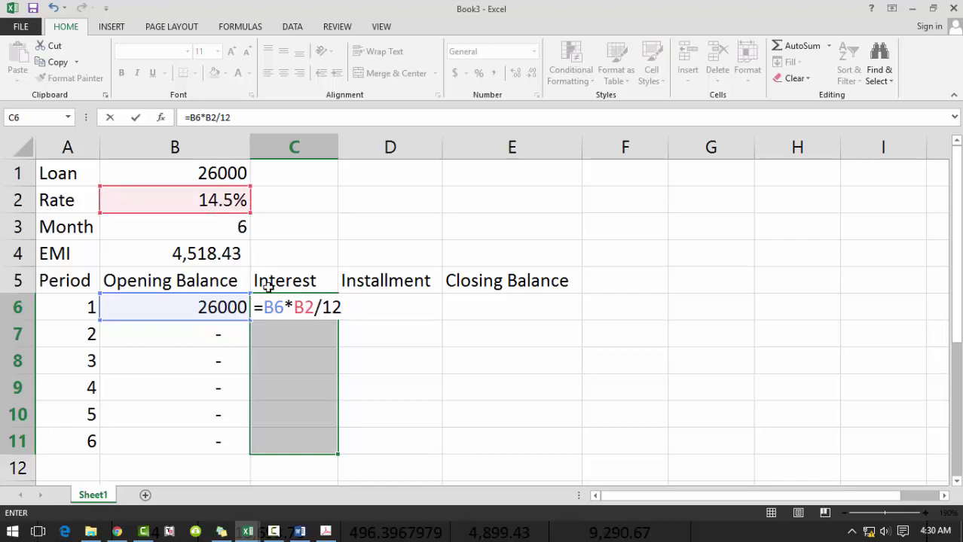
drag(290, 303, 390, 314)
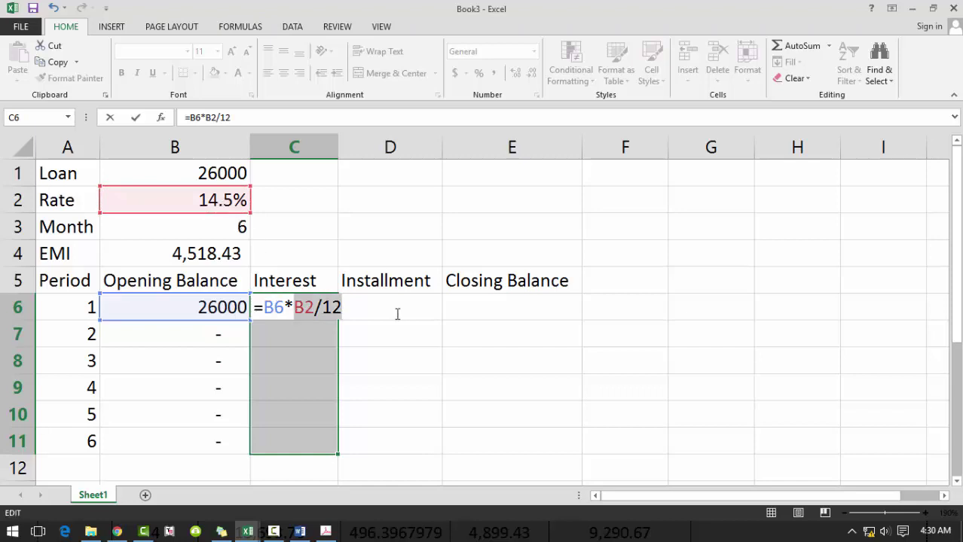
key(F4)
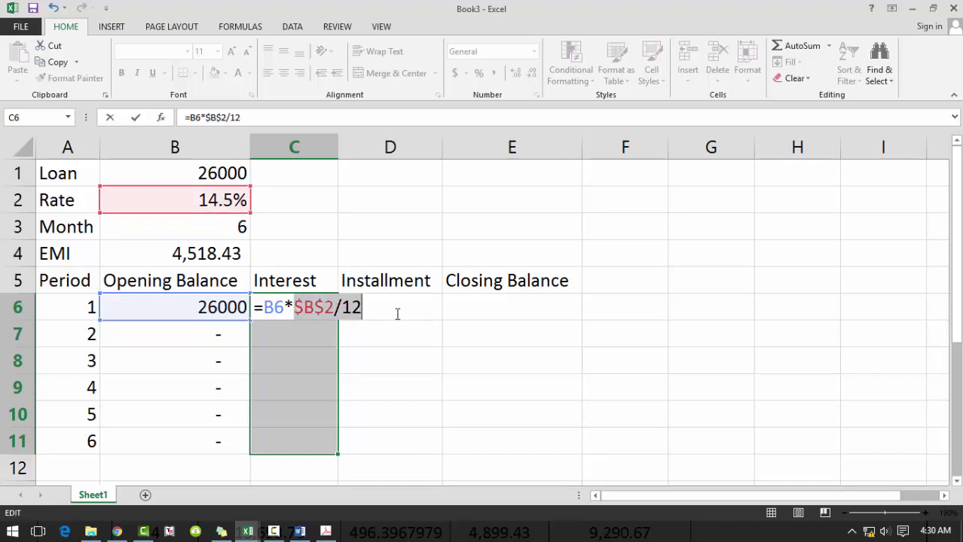
key(ctrl+Return)
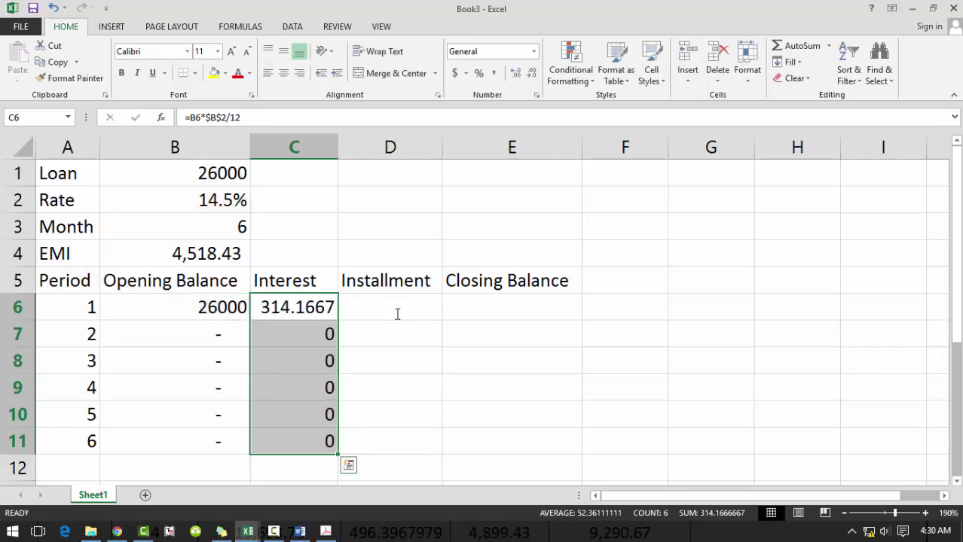
- Fill D6:D11 with =$B$4 so every installment shows 4,518.43
drag(397, 314, 370, 441)
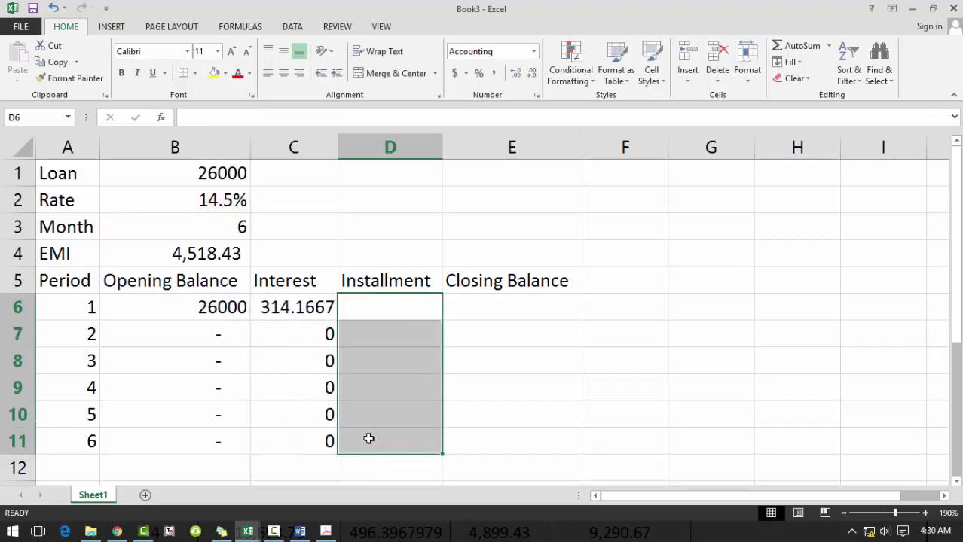
text(=)
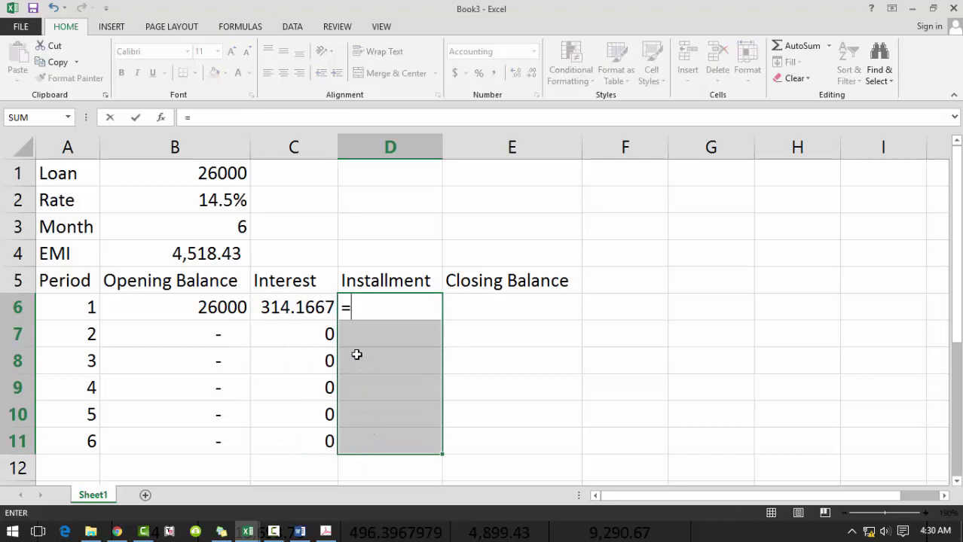
click(203, 254)
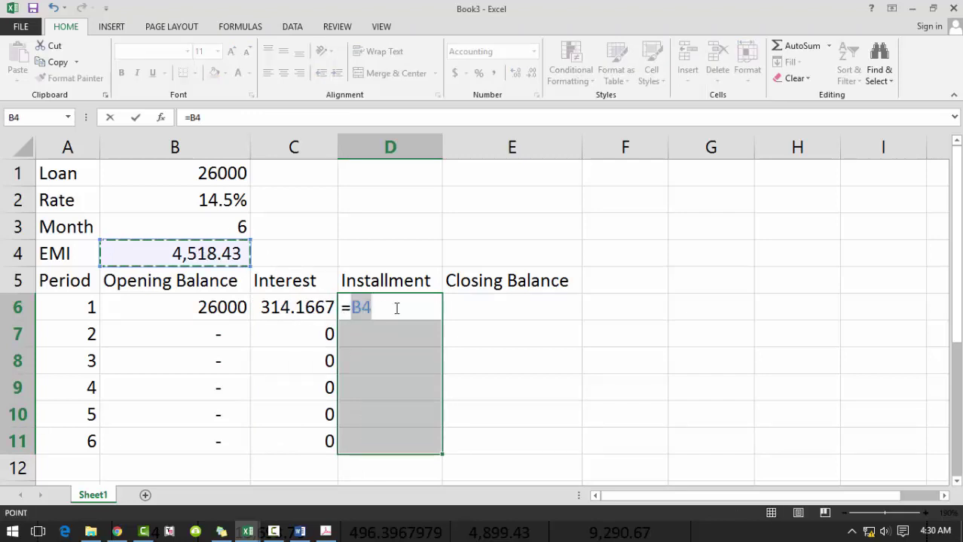
key(F2)
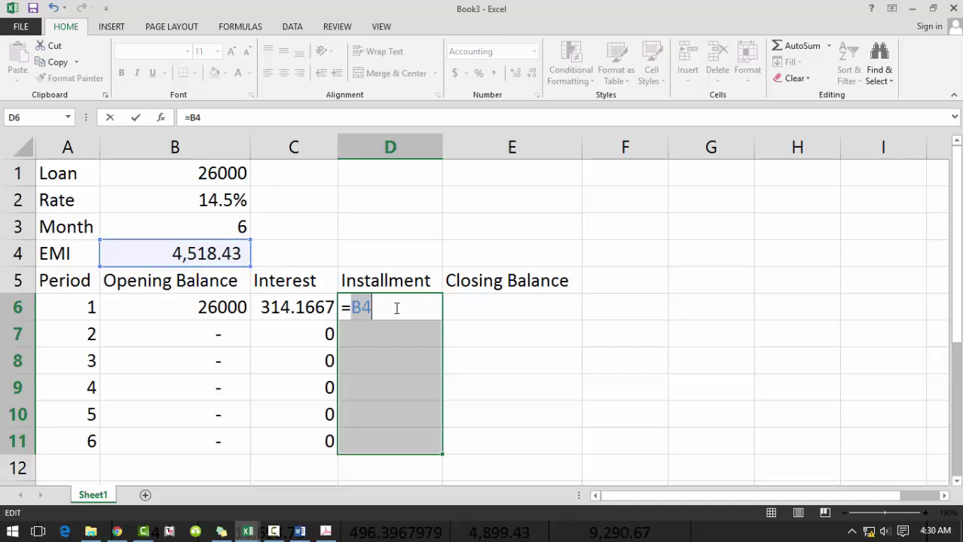
key(F4)
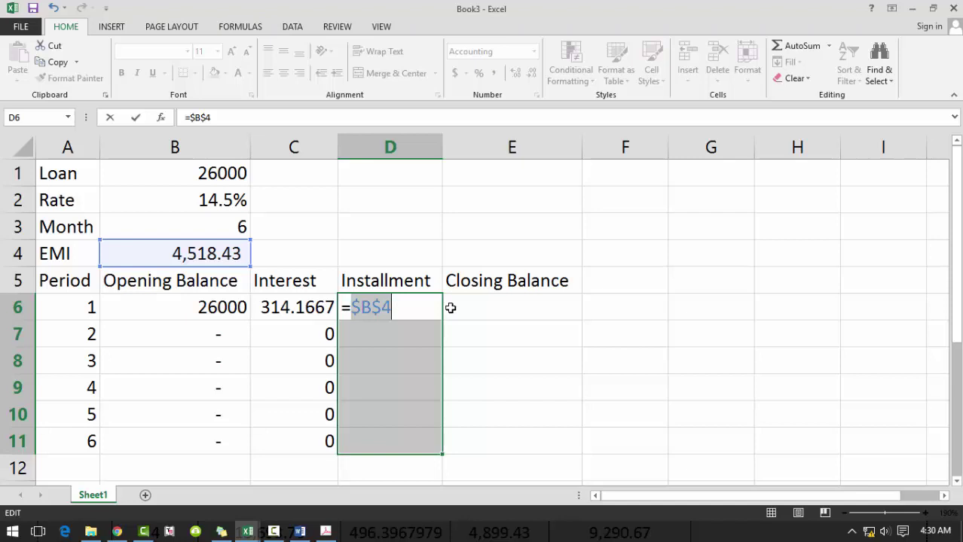
key(ctrl+Return)
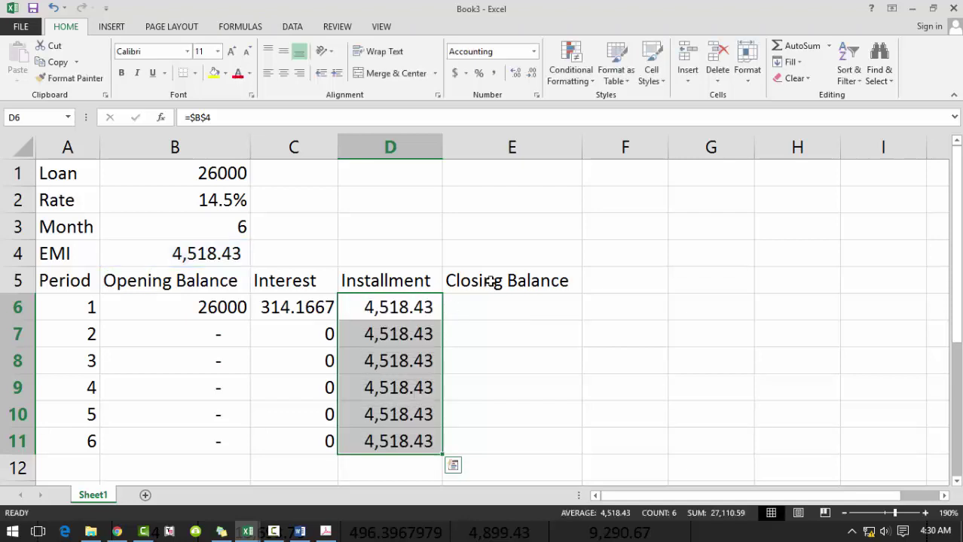
drag(499, 313, 484, 441)
- Fill Closing Balance E6:E11 with =B6+C6-D6, running from 21,795.74 down to zero
text(=)
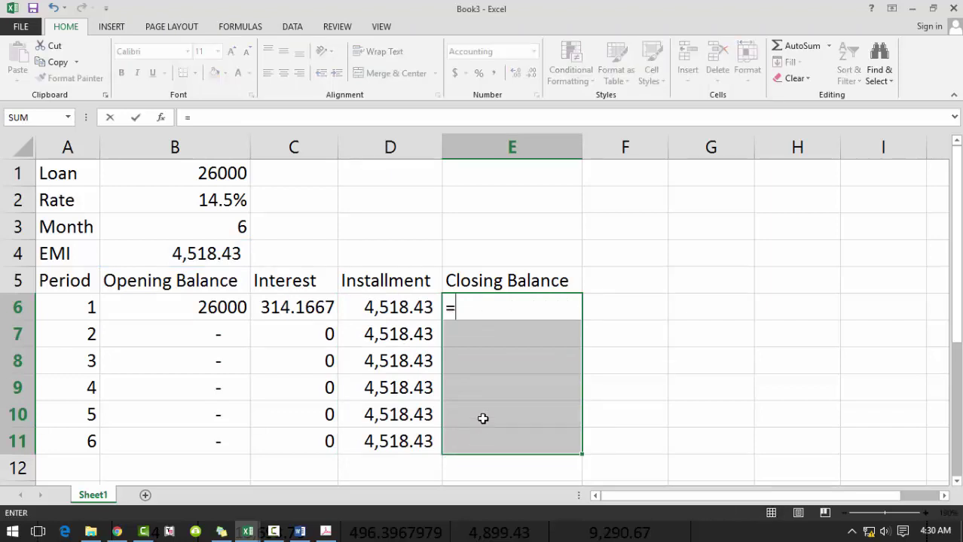
click(217, 307)
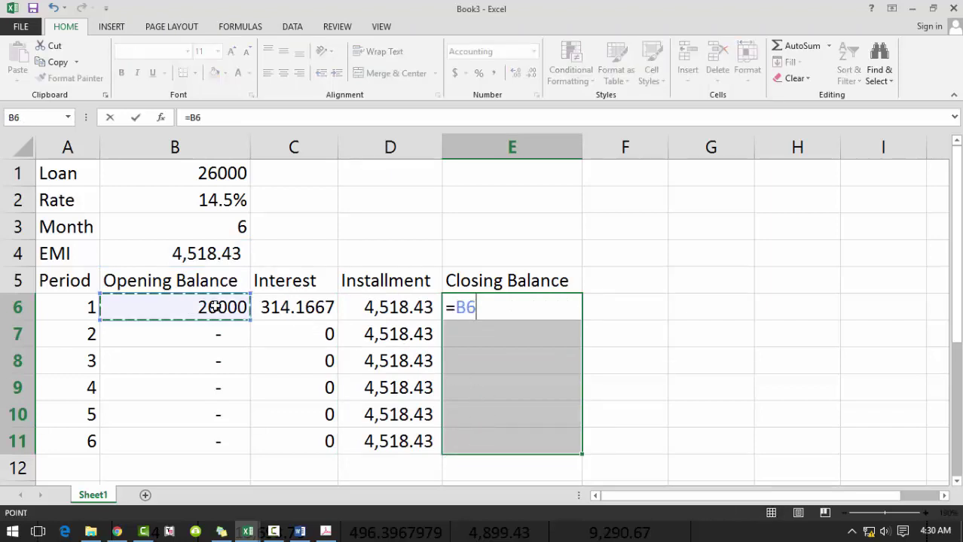
text(+)
click(280, 307)
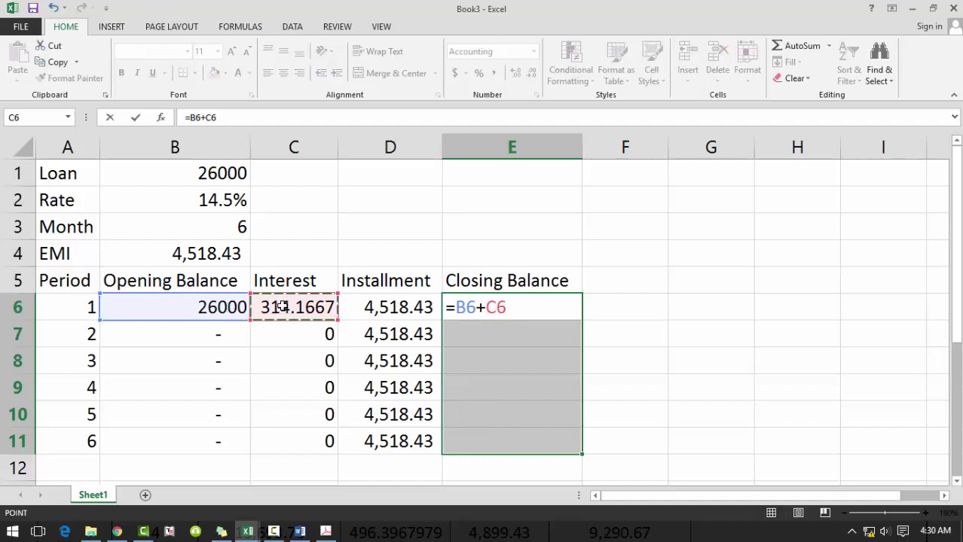
text(-)
click(405, 307)
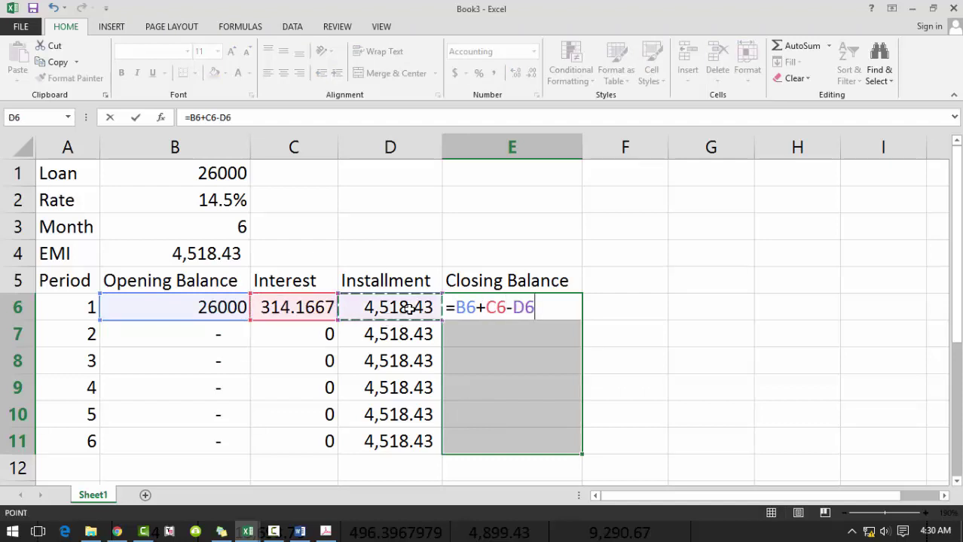
key(ctrl+Return)
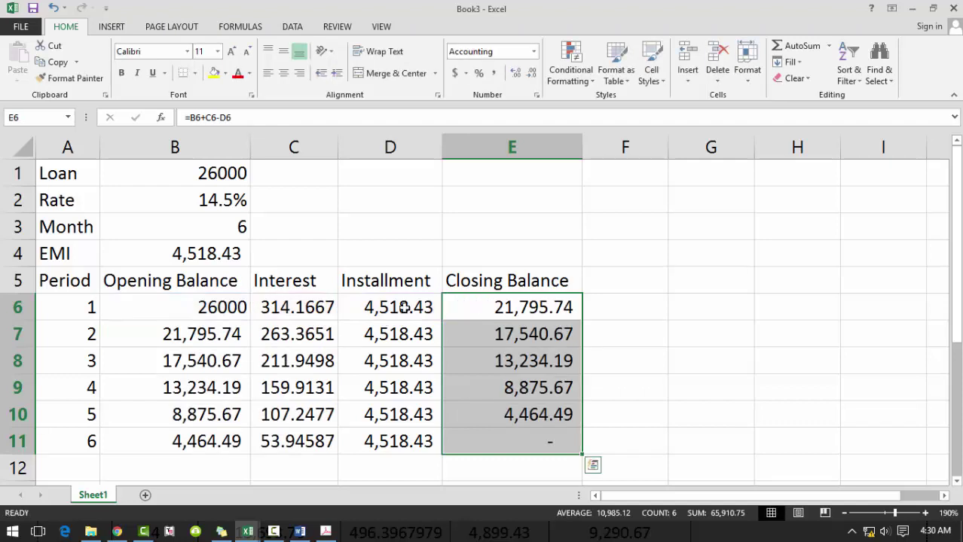
click(524, 434)
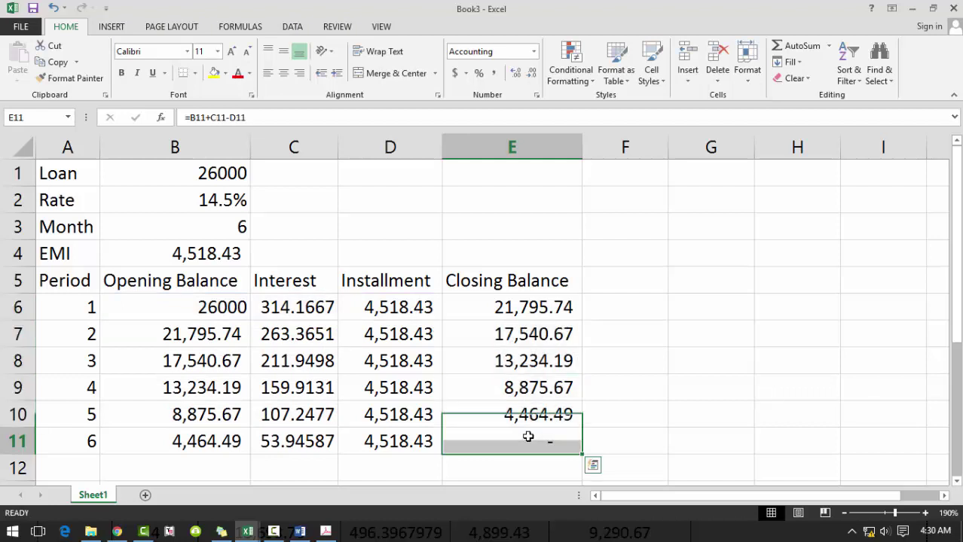
click(533, 51)
- Apply Number format to E11 so it shows 0.00, then verify E6's formula
click(513, 107)
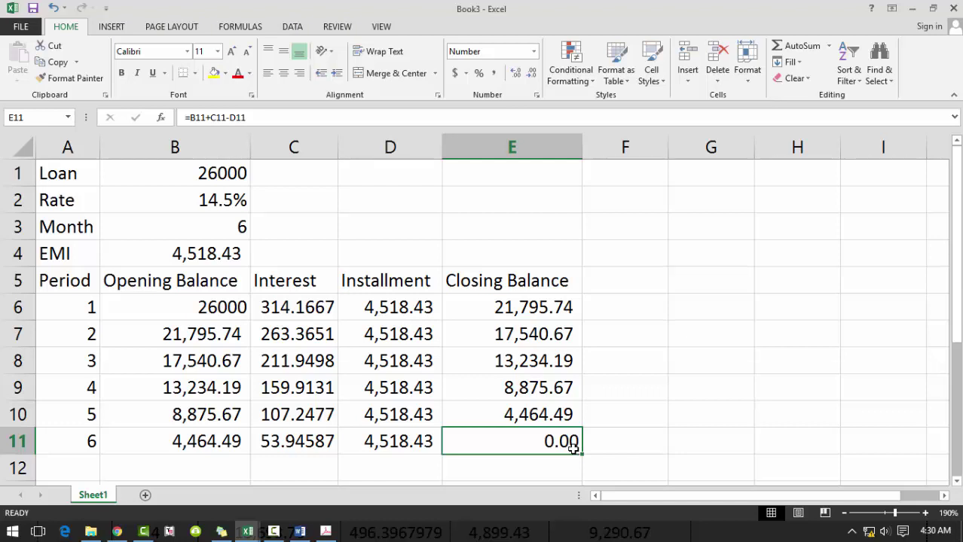
click(489, 316)
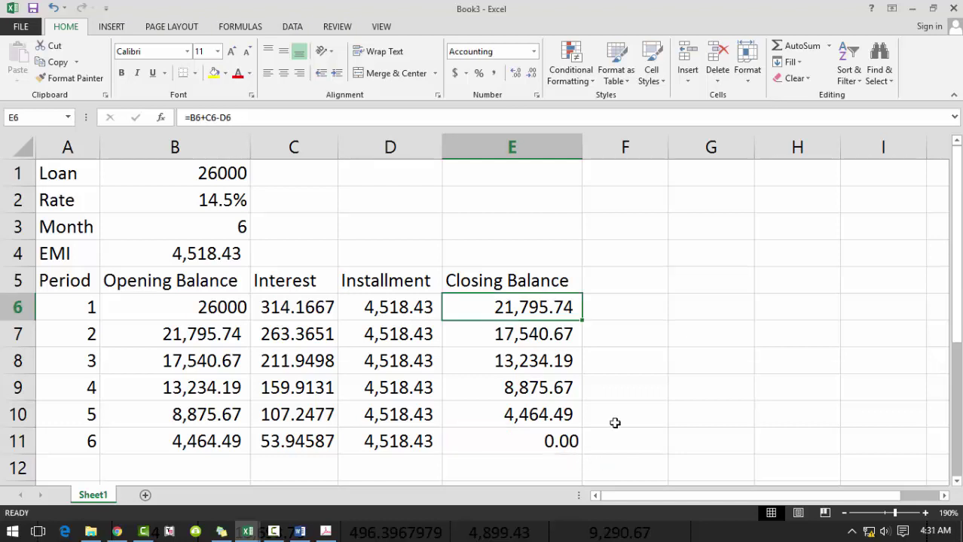
click(635, 357)
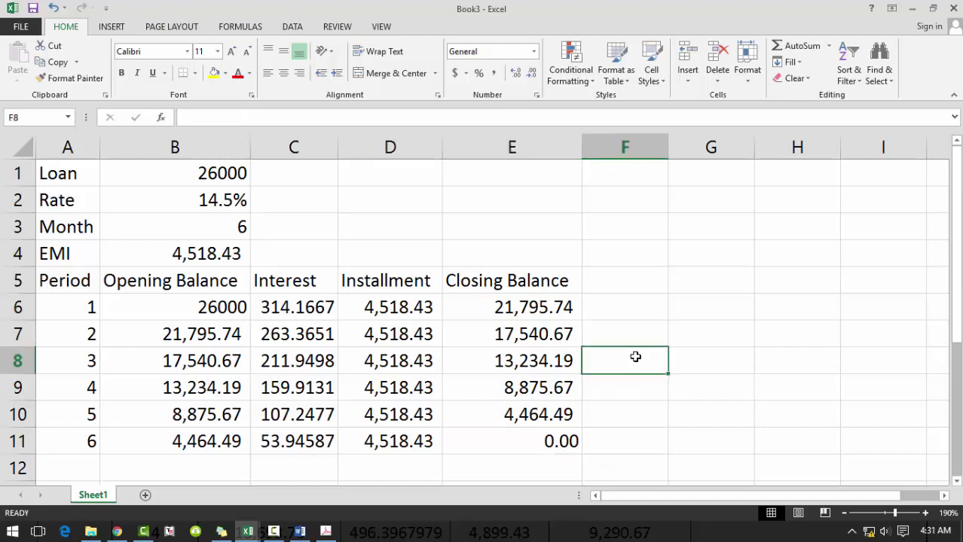